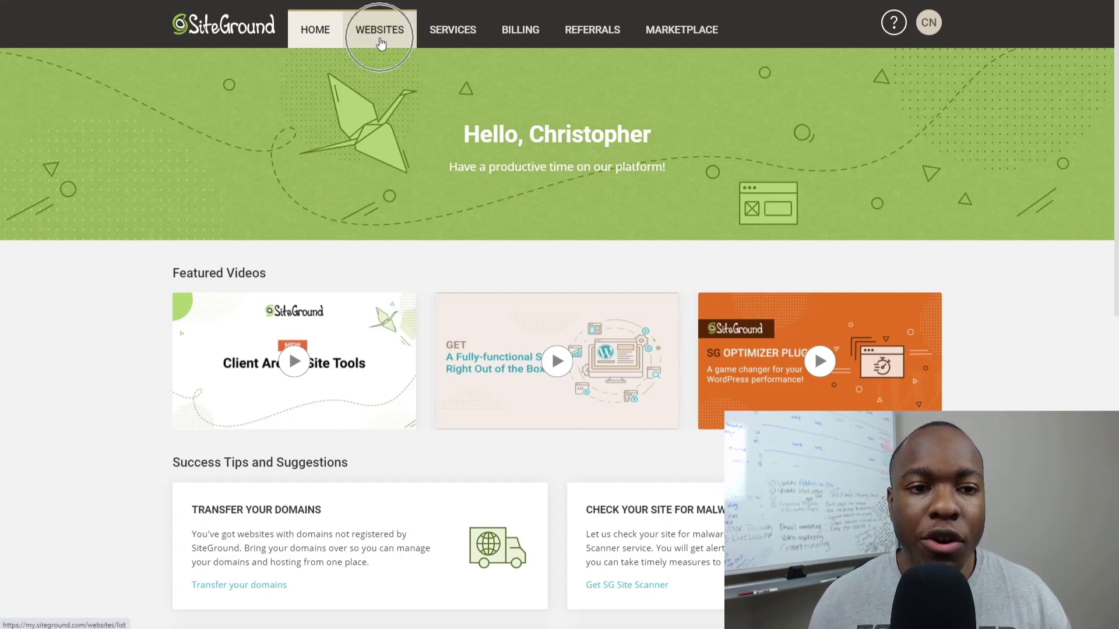
Open the My Websites list in the SiteGround client area.
click(380, 42)
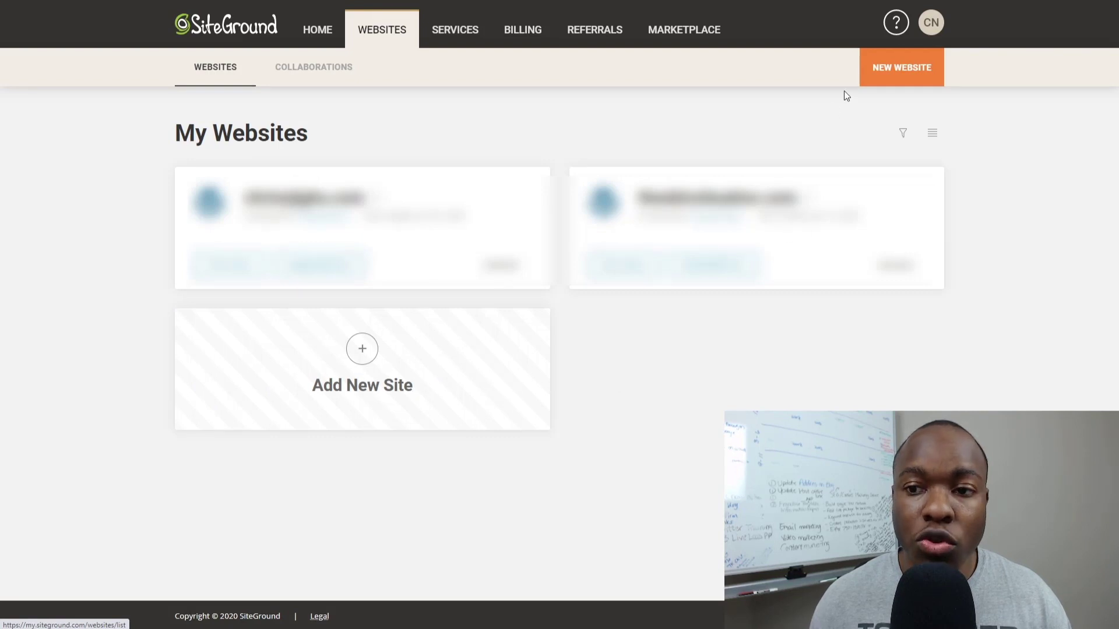
Start a new website and choose Existing Domain as the domain type.
click(912, 72)
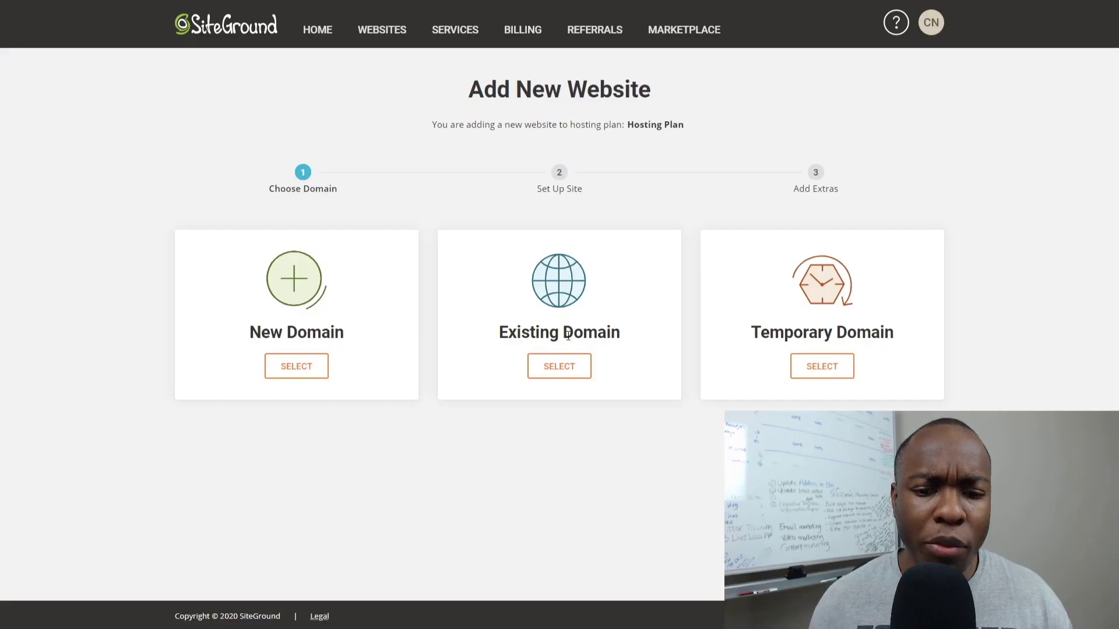
click(559, 367)
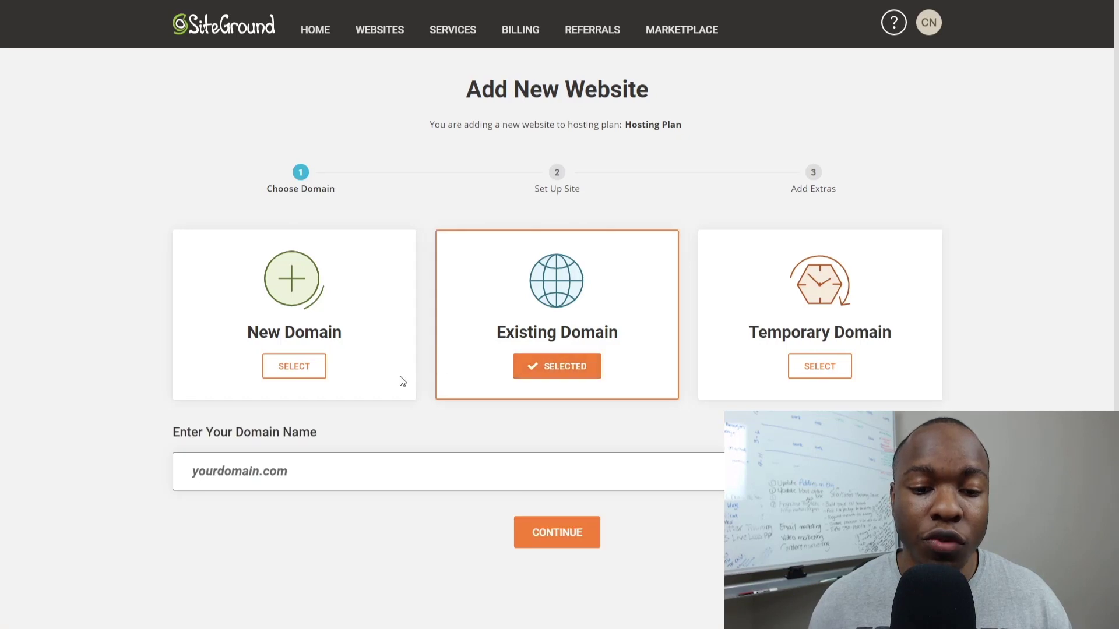
scroll(430, 390, down, 1)
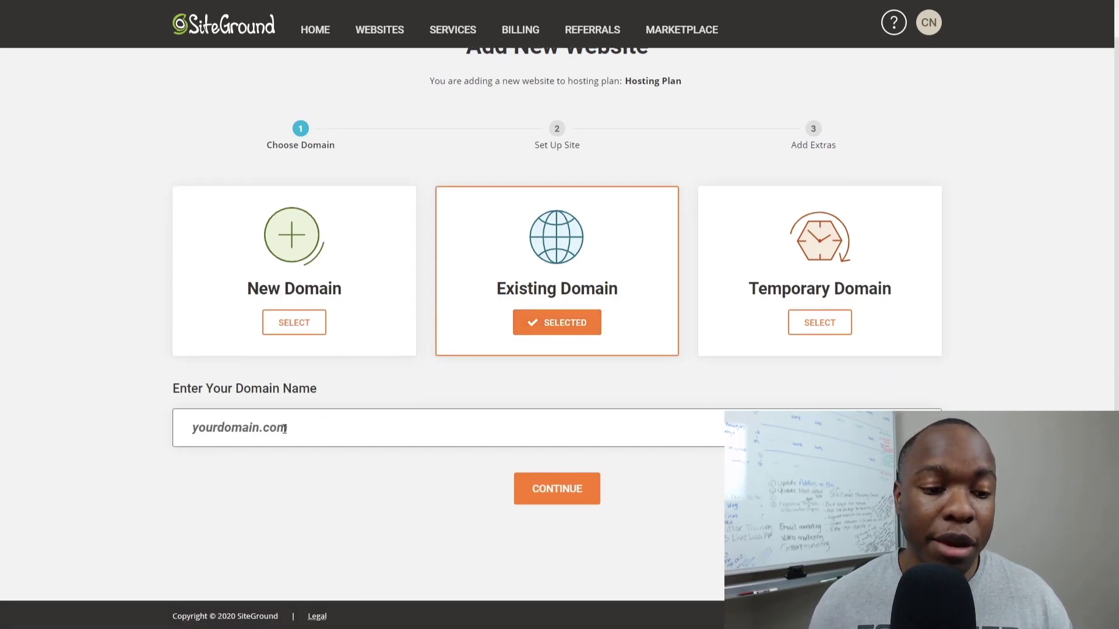
click(389, 468)
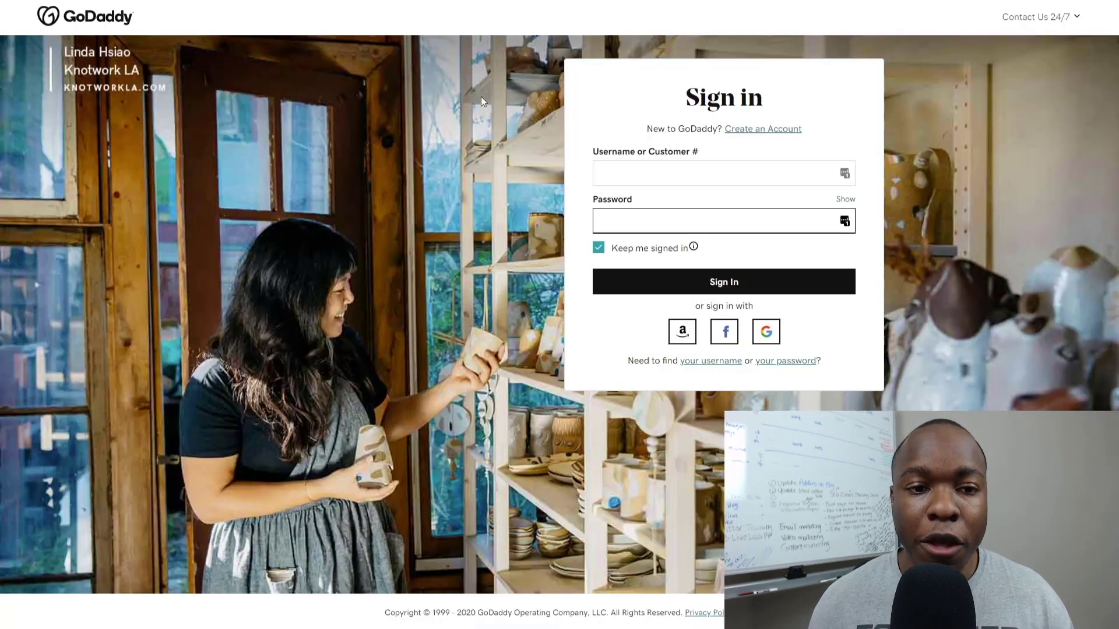
Sign in to GoDaddy and open DNS Management for inspirekidswear.com.
click(668, 173)
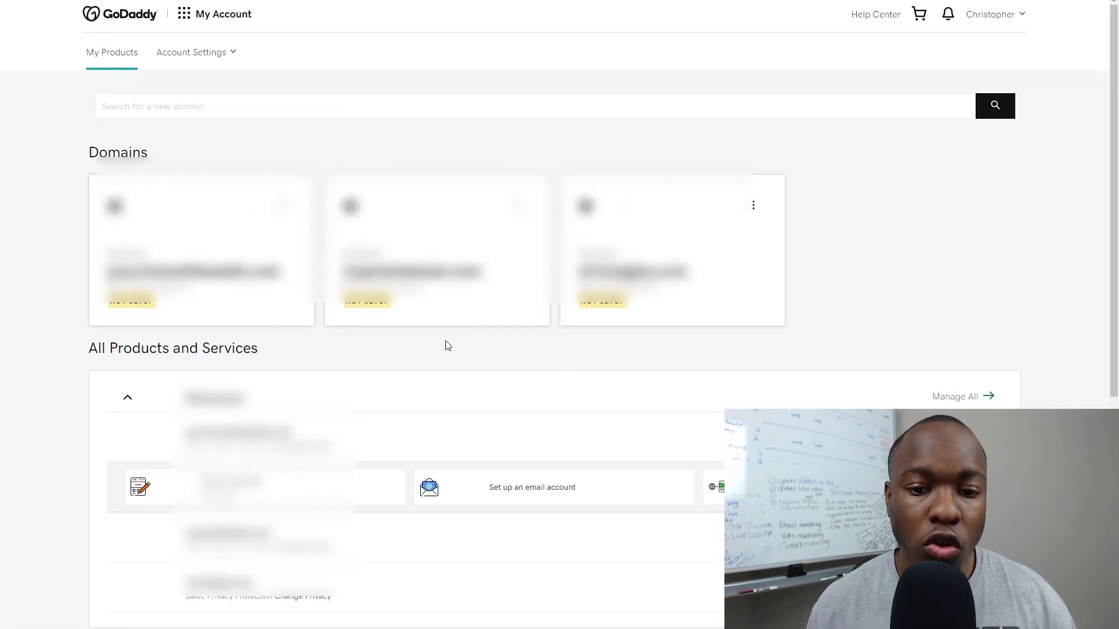
click(405, 228)
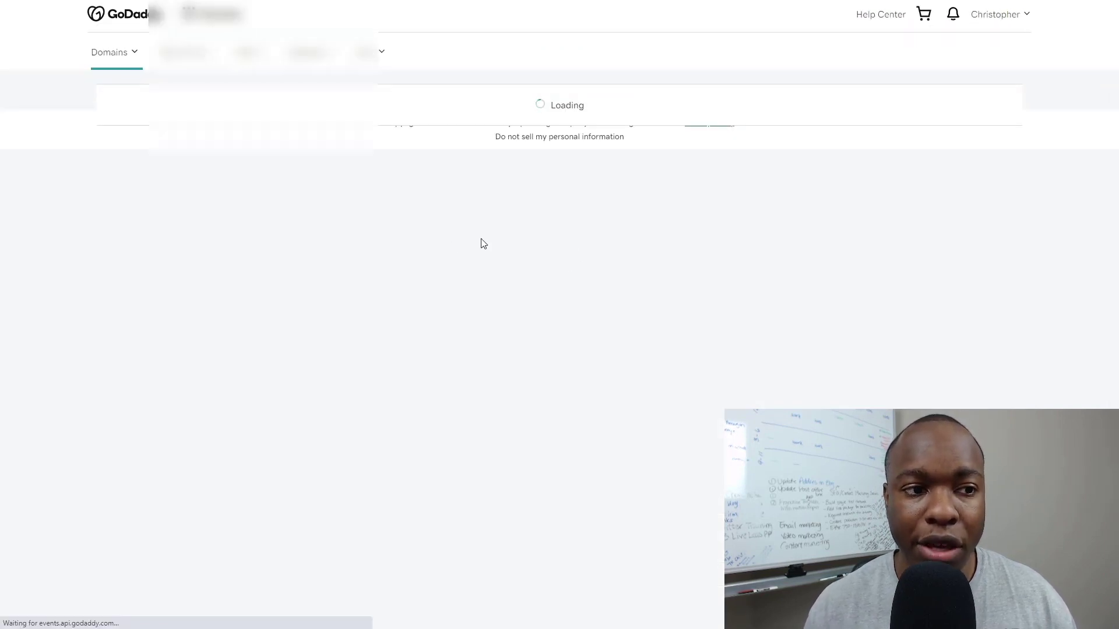
scroll(491, 242, down, 5)
scroll(491, 242, down, 3)
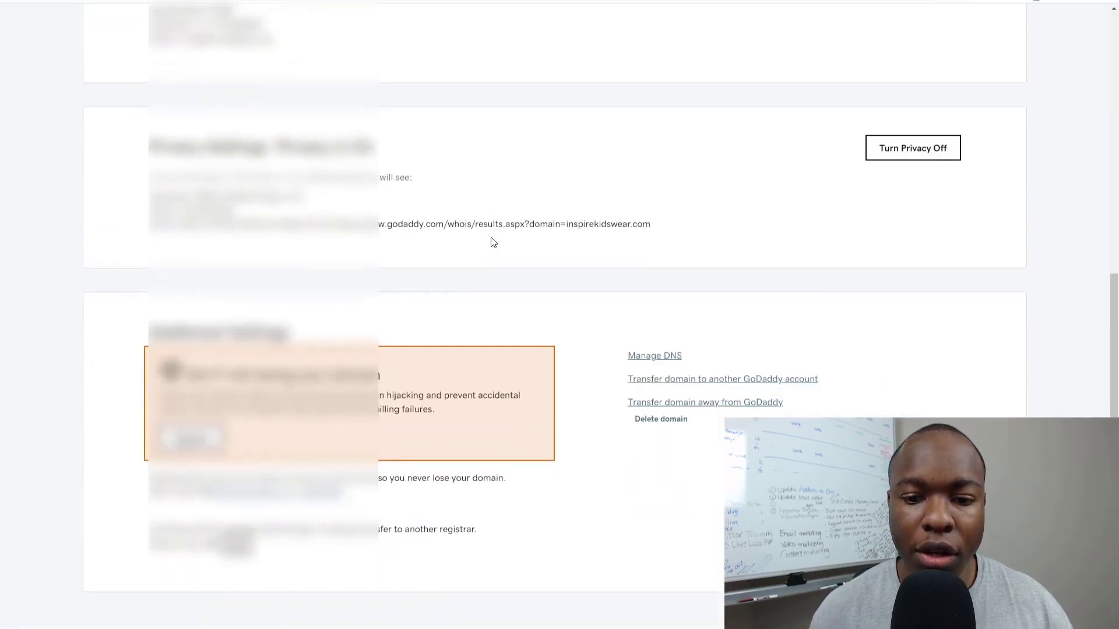
click(654, 327)
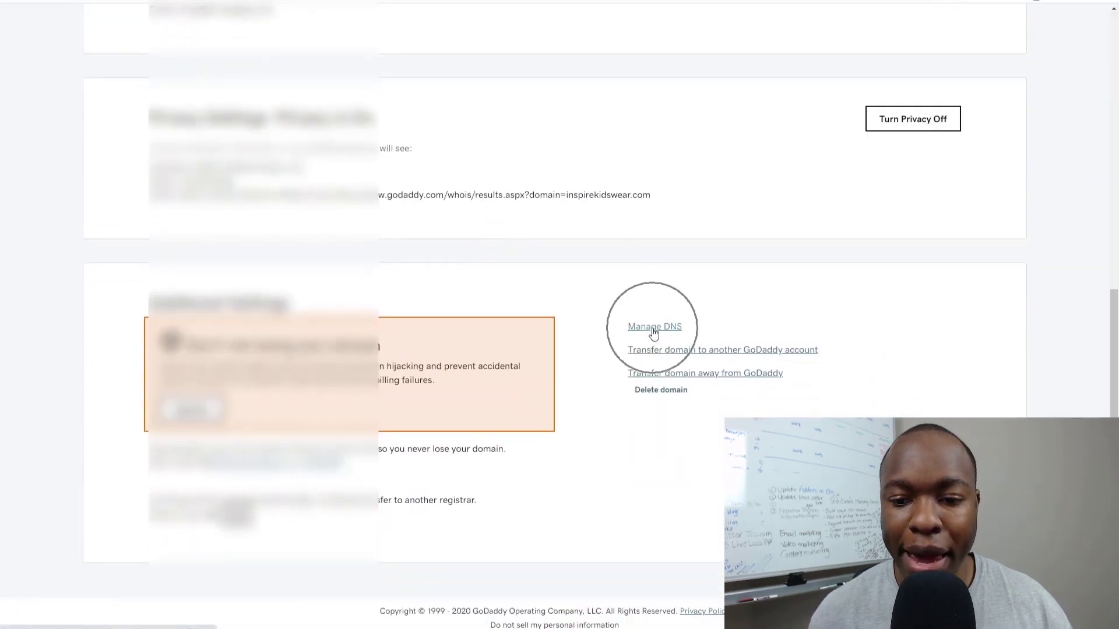
click(292, 115)
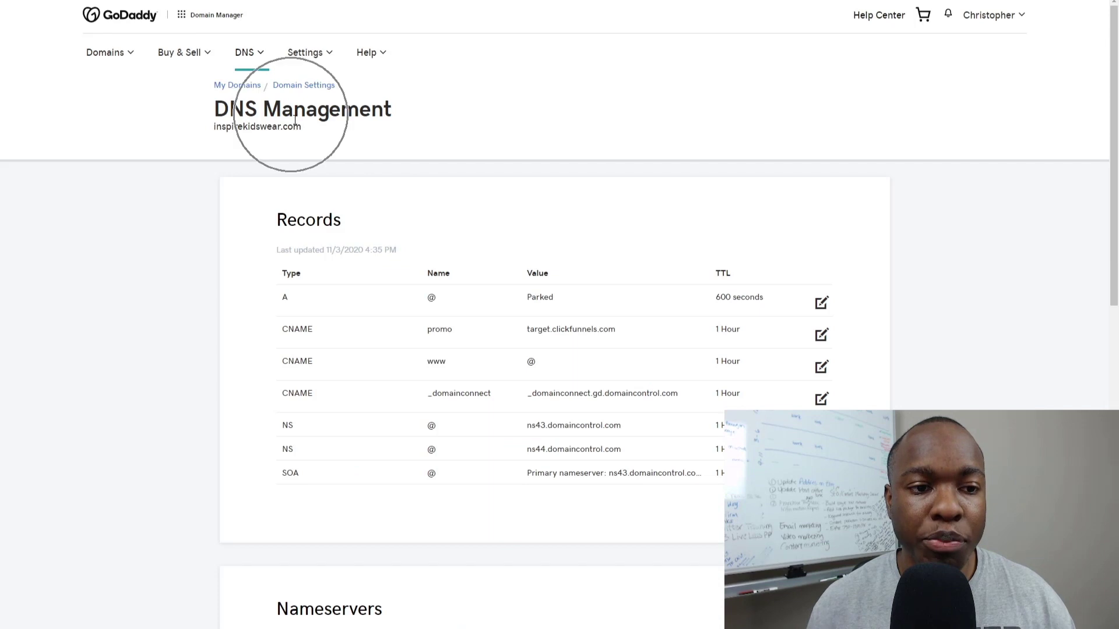
Zoom in to verify promo points to target.clickfunnels.com, then select the inspirekidswear.com domain name.
scroll(178, 239, down, 1)
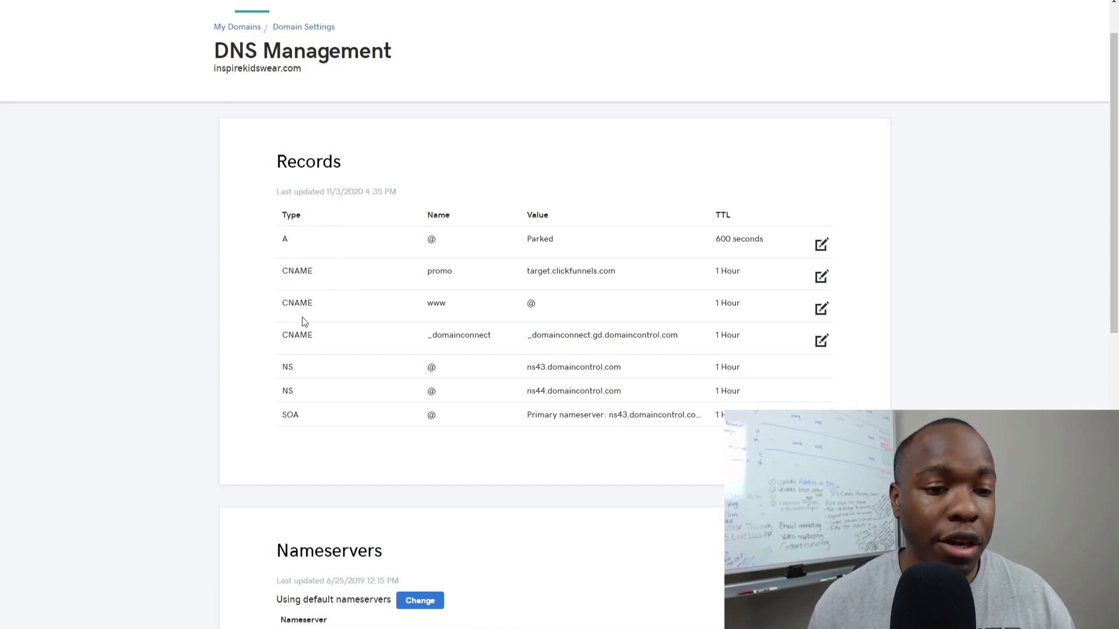
key(ctrl+plus)
key(ctrl+plus)
double_click(404, 284)
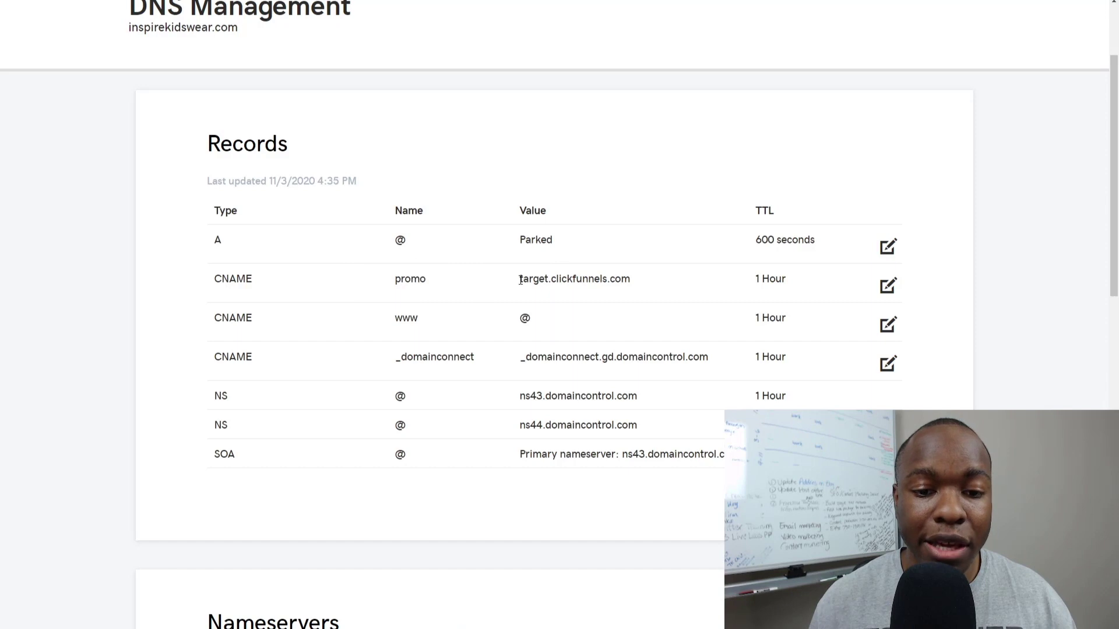
drag(528, 281, 628, 282)
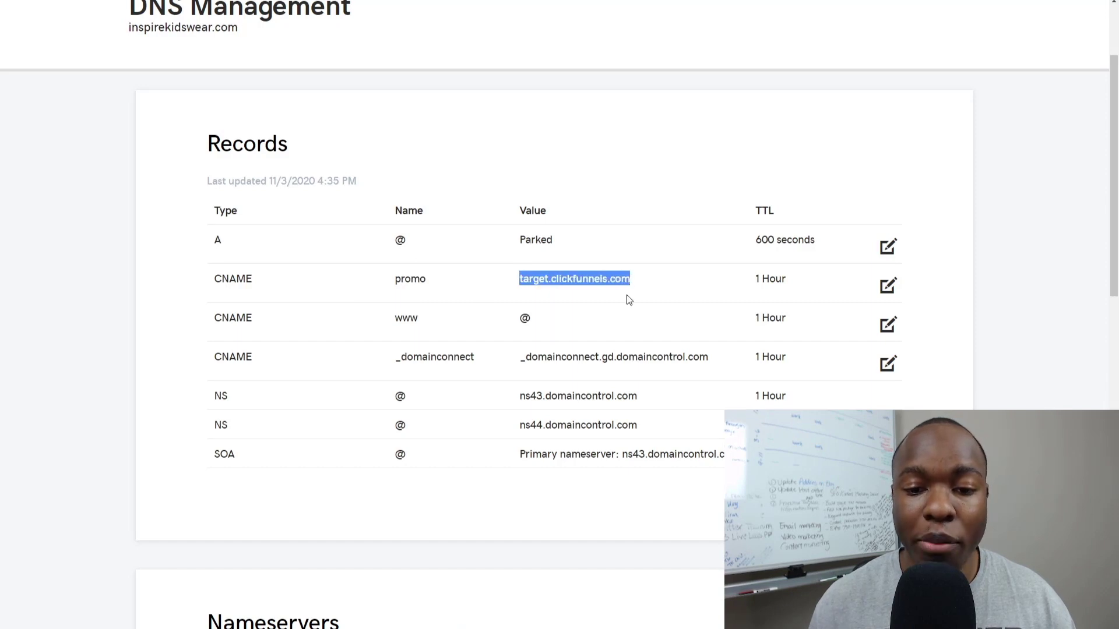
click(629, 300)
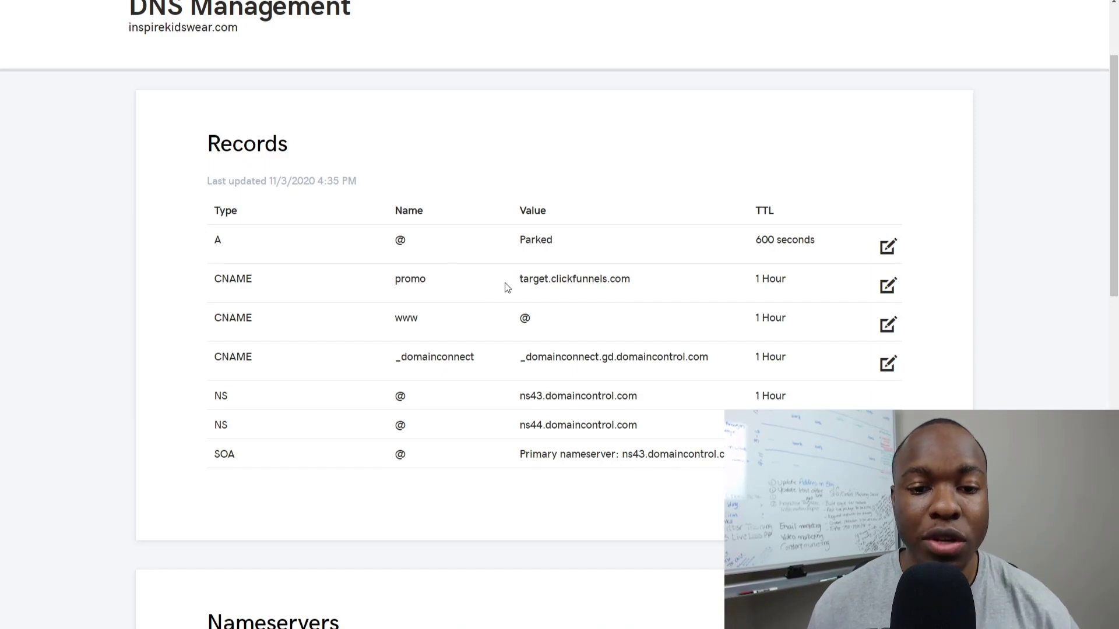
drag(516, 282, 644, 282)
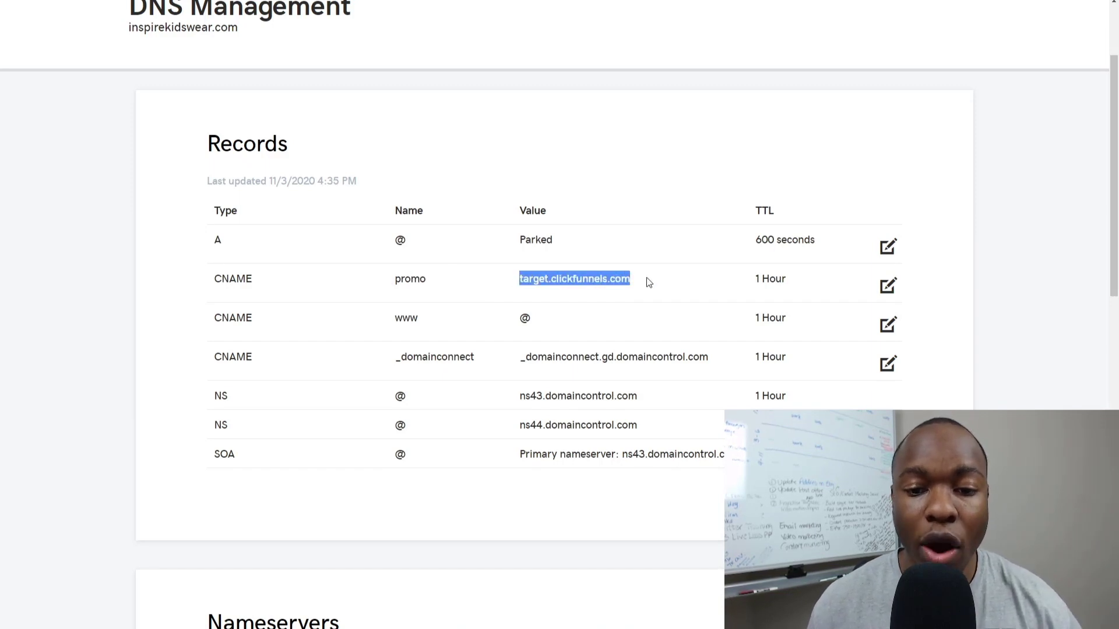
click(621, 297)
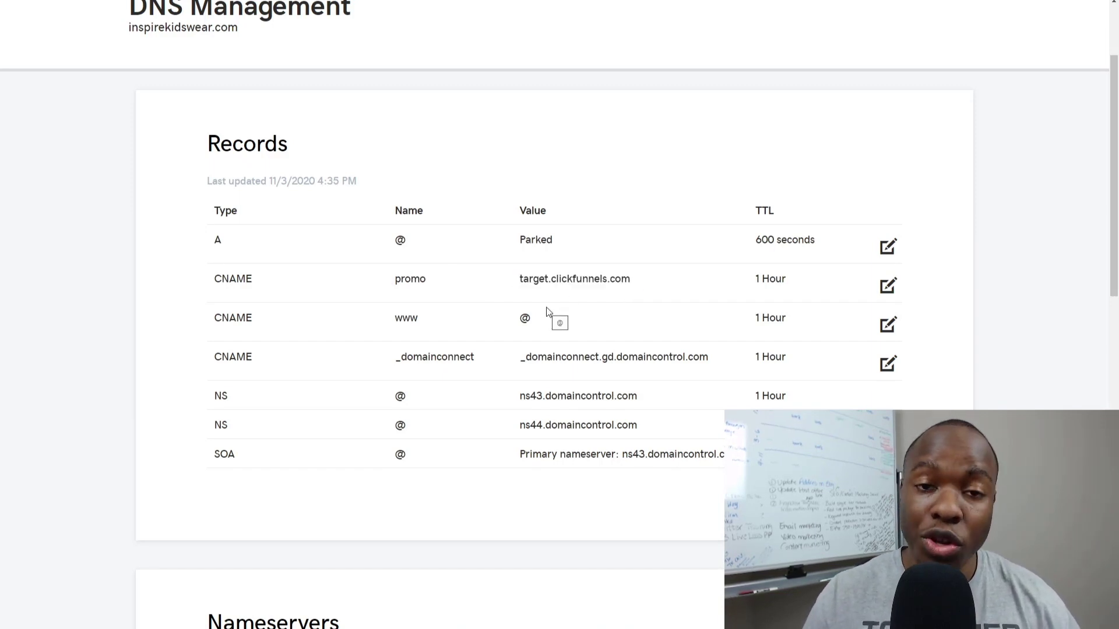
click(541, 279)
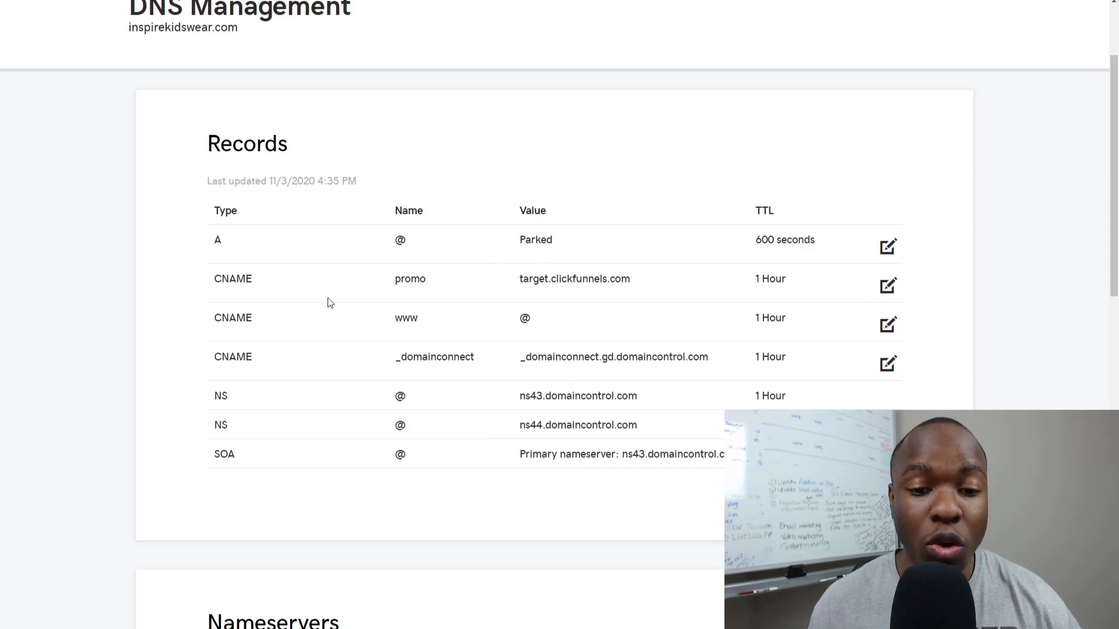
click(251, 279)
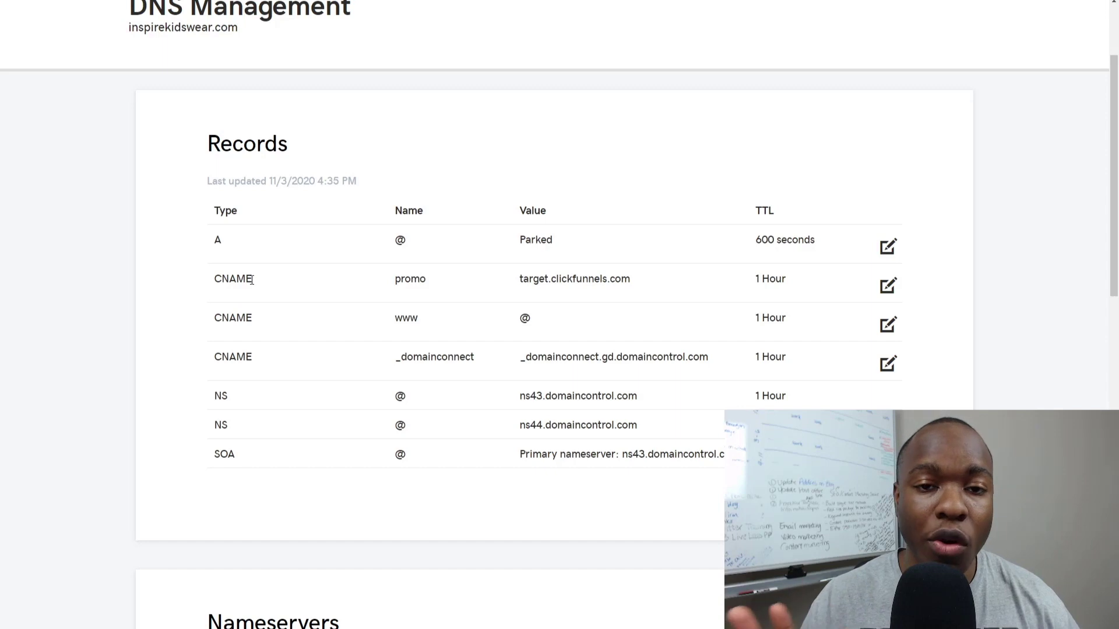
scroll(140, 99, up, 1)
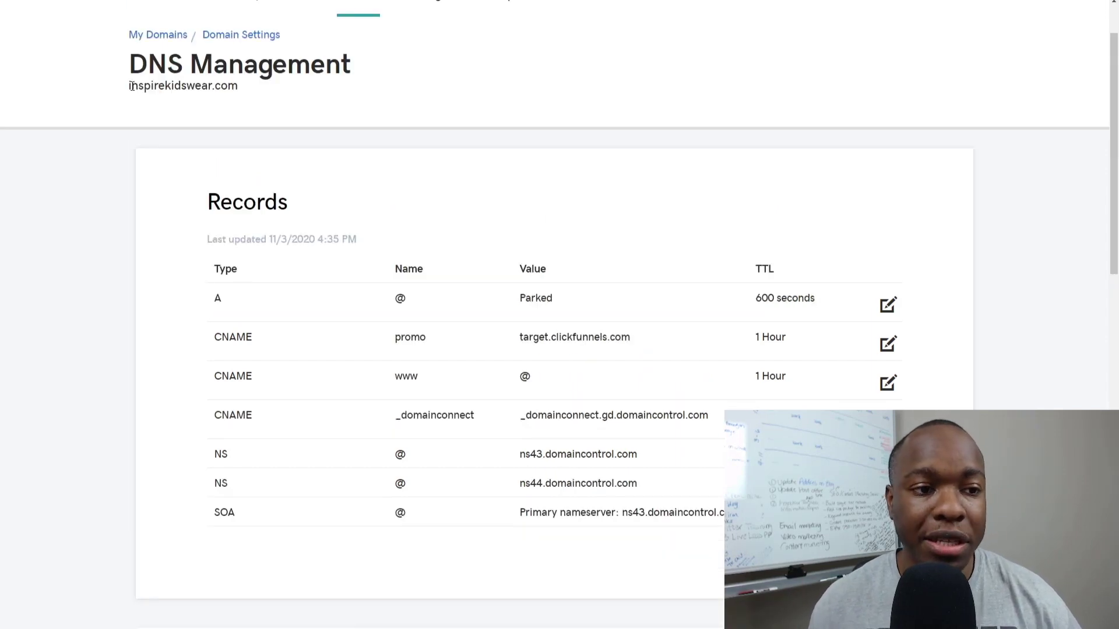
triple_click(148, 88)
key(ctrl+c)
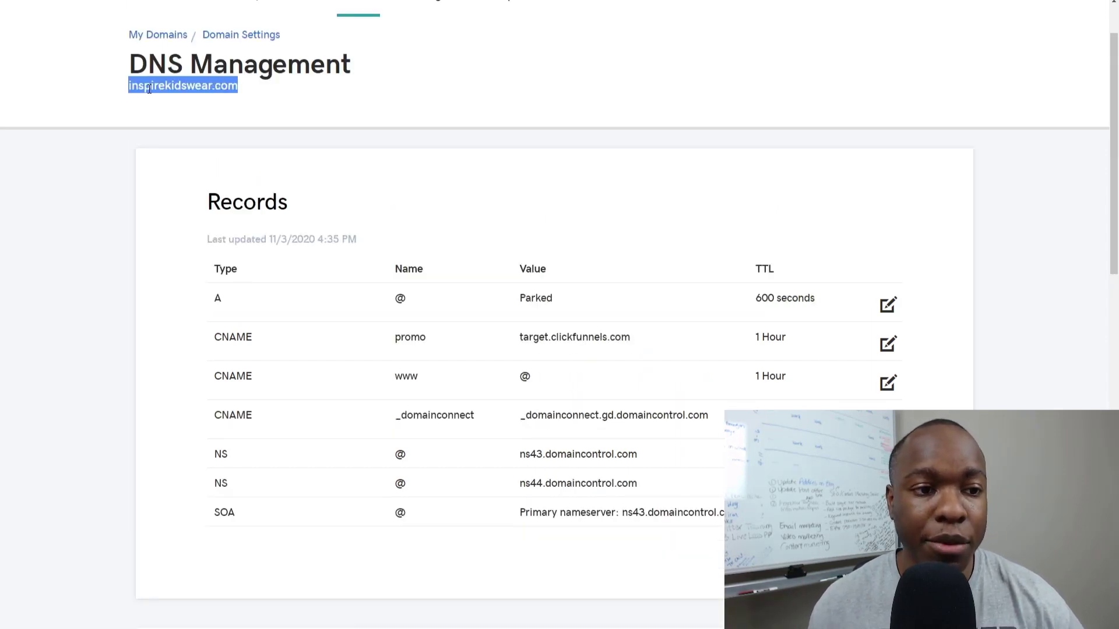
Paste inspirekidswear.com as the existing domain and proceed past the unregistered-domain warning.
key(ctrl+Tab)
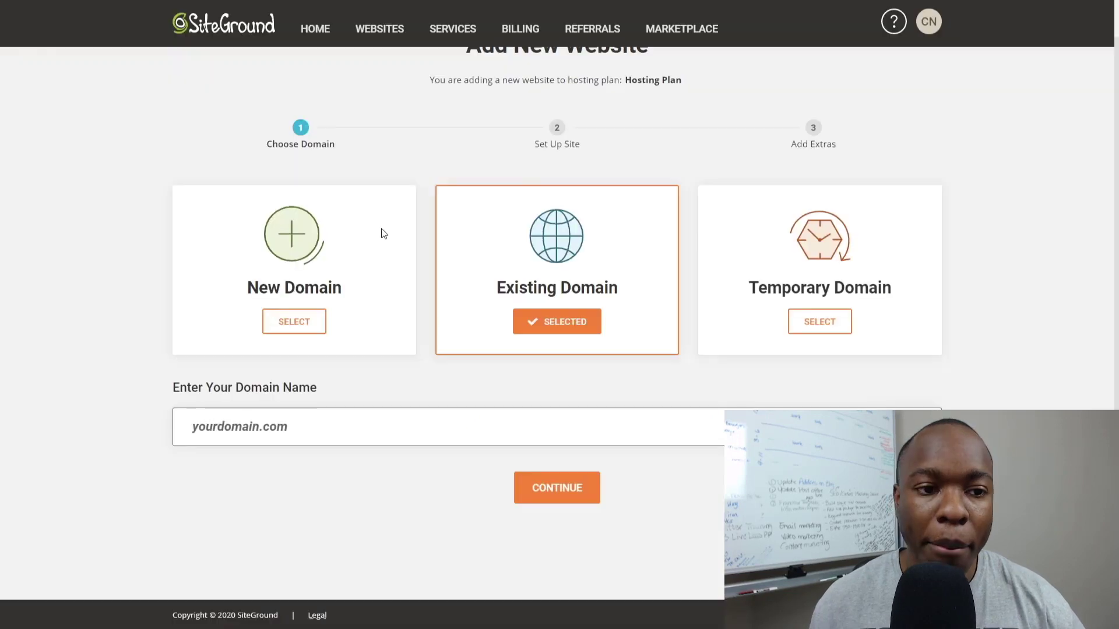
click(264, 410)
key(ctrl+v)
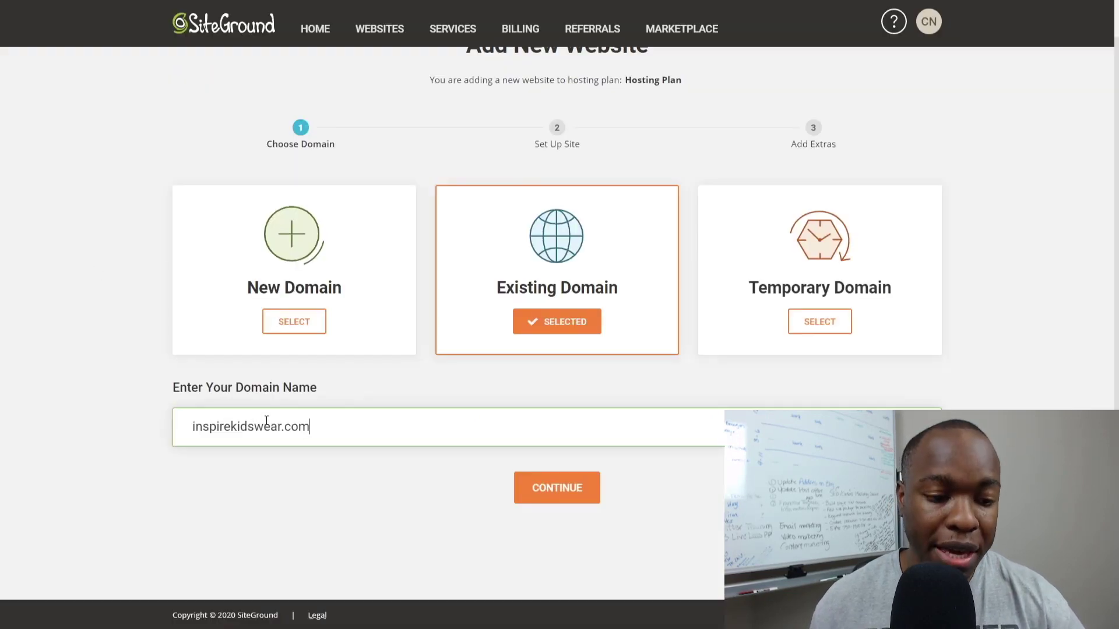
click(562, 488)
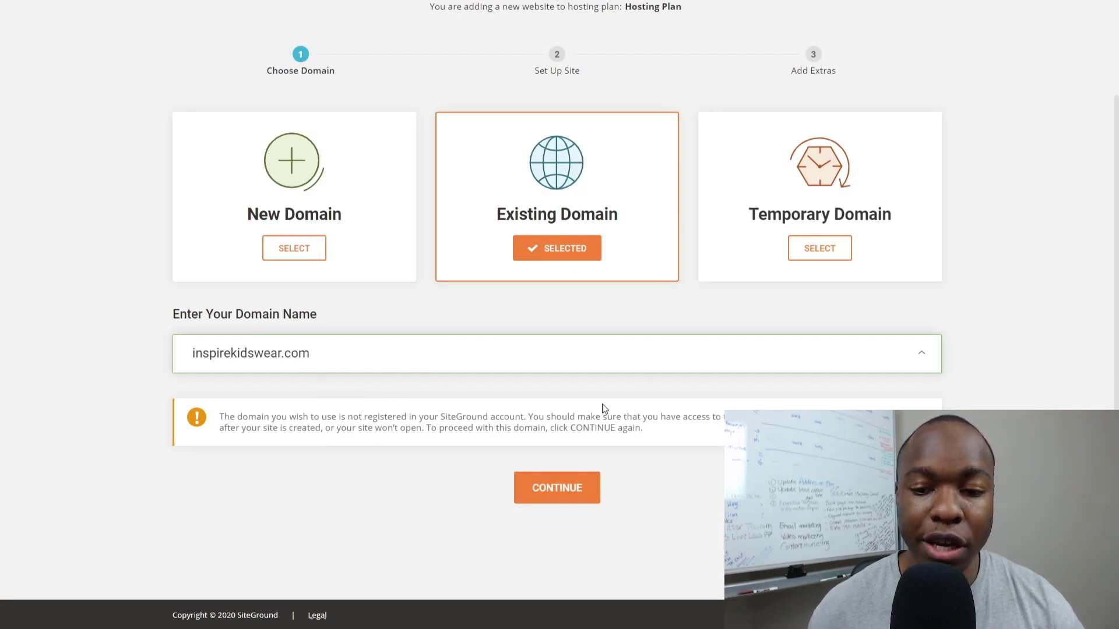
click(582, 488)
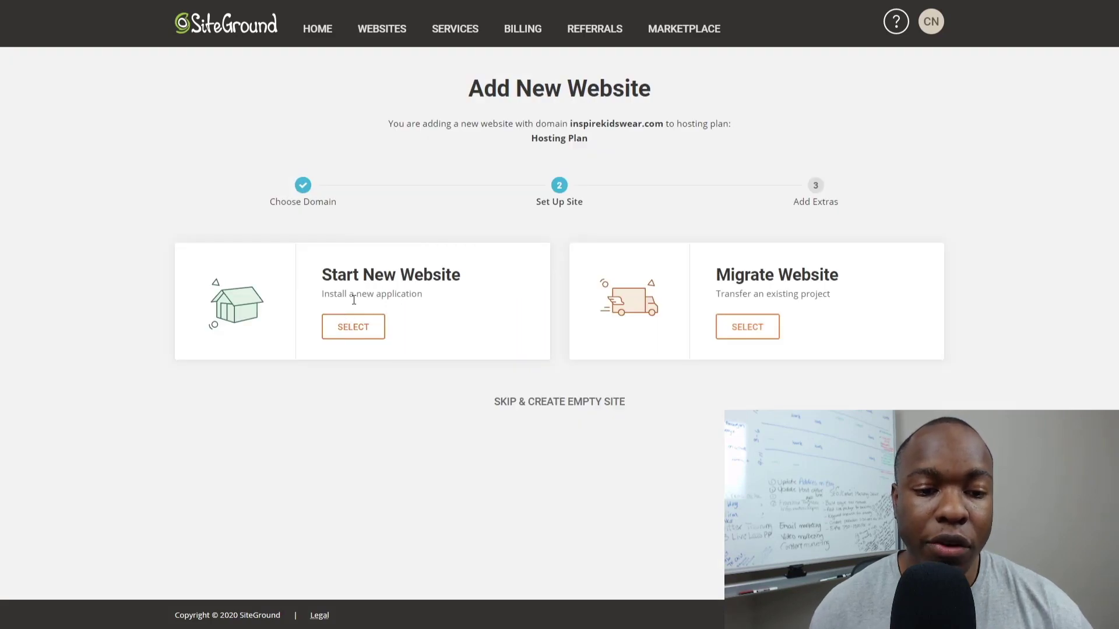
Choose Start New Website with WordPress and submit the WordPress login e-mail and password.
click(352, 328)
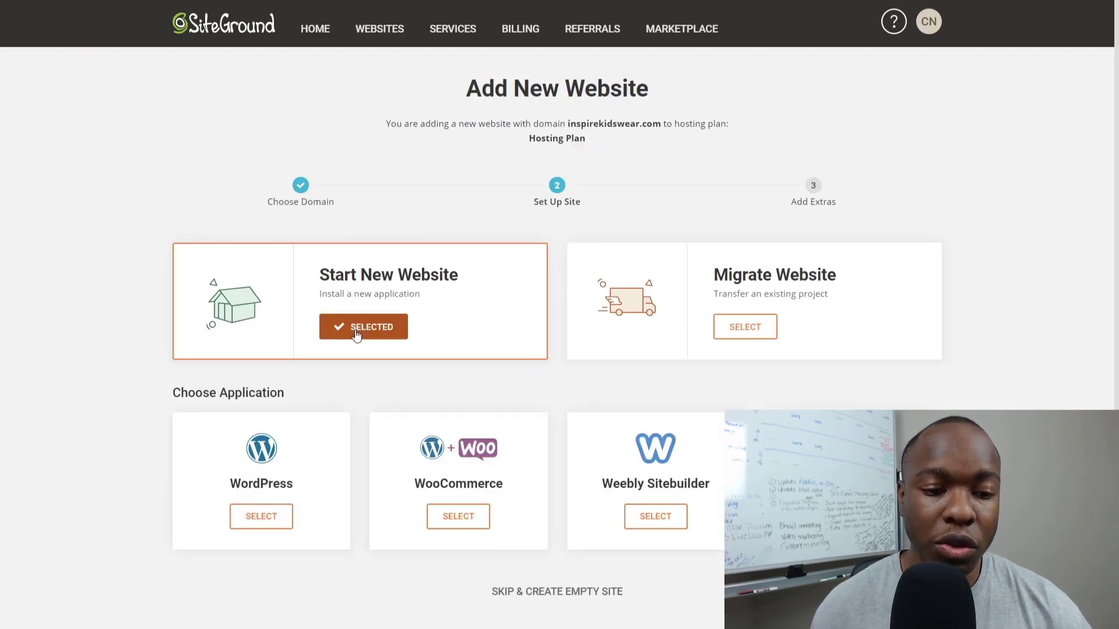
scroll(355, 362, down, 1)
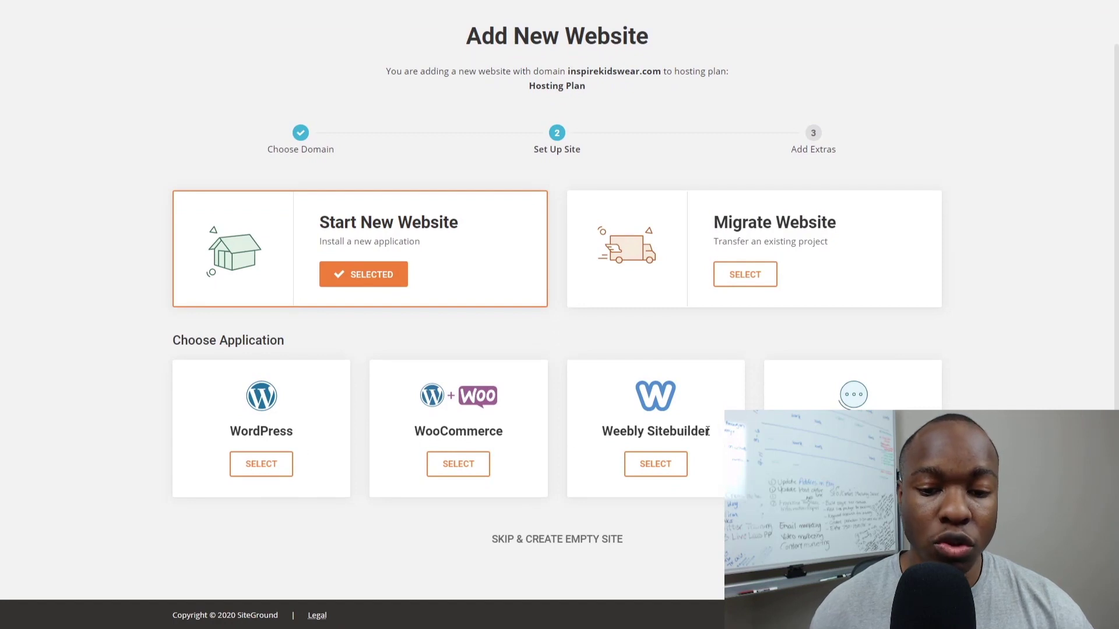
click(259, 476)
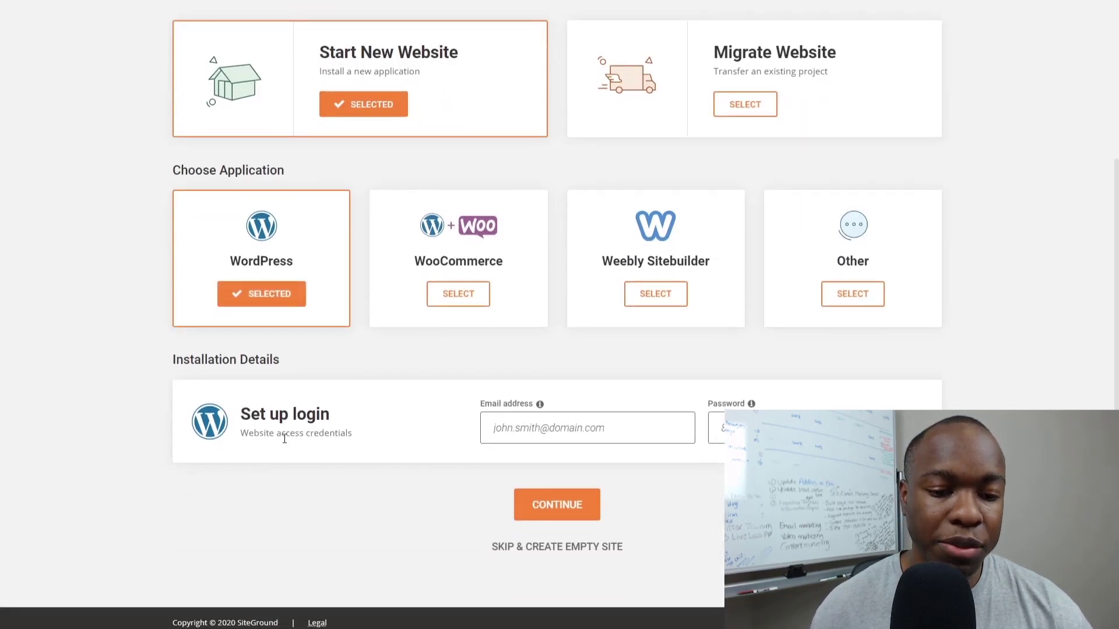
scroll(280, 448, down, 1)
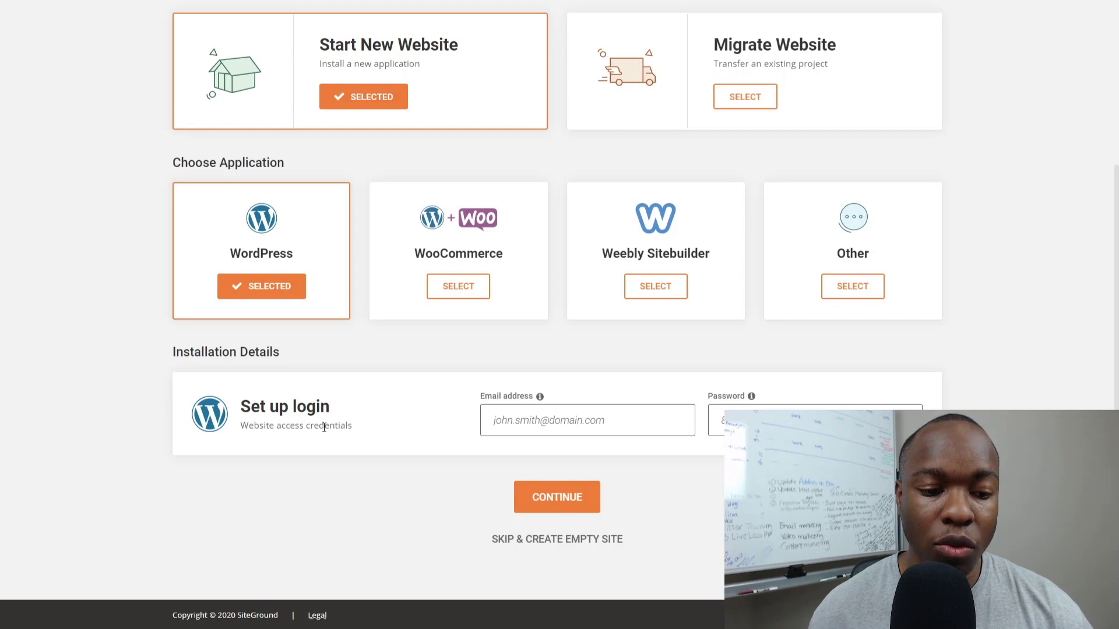
click(519, 421)
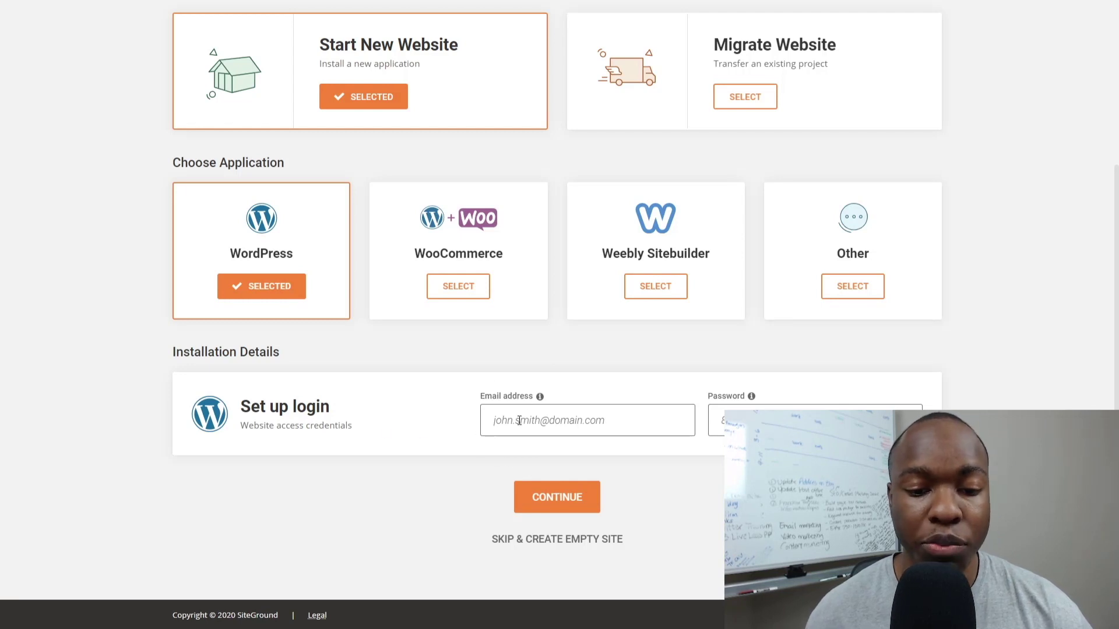
click(740, 417)
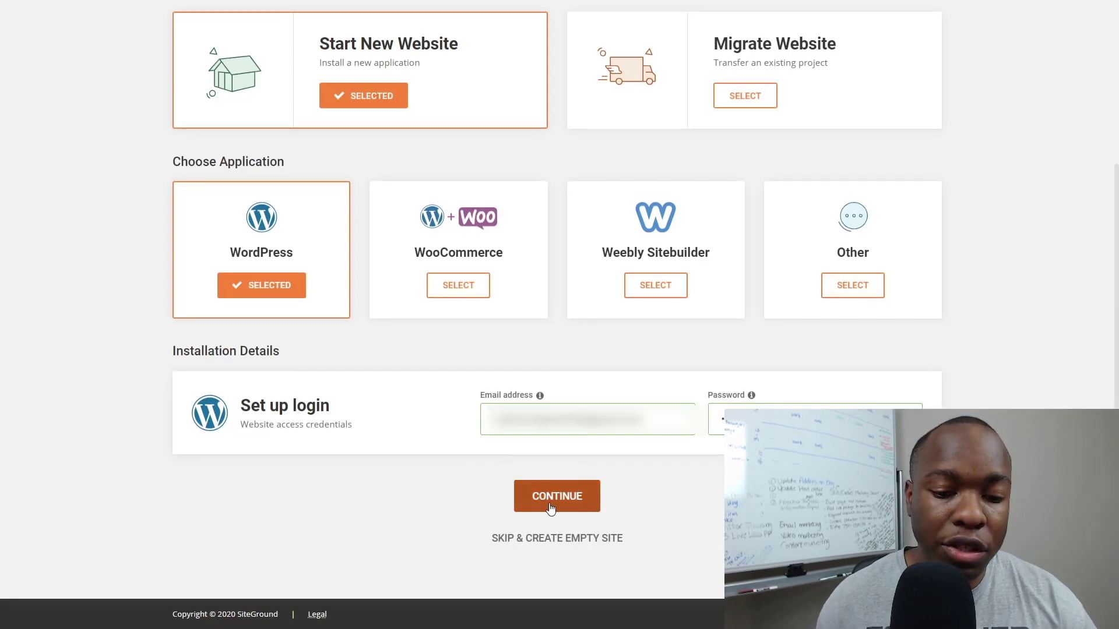
click(558, 498)
Complete the site setup and select nameserver NS1.GIOWM1179.SITEGROUND.BIZ on the confirmation page.
click(560, 438)
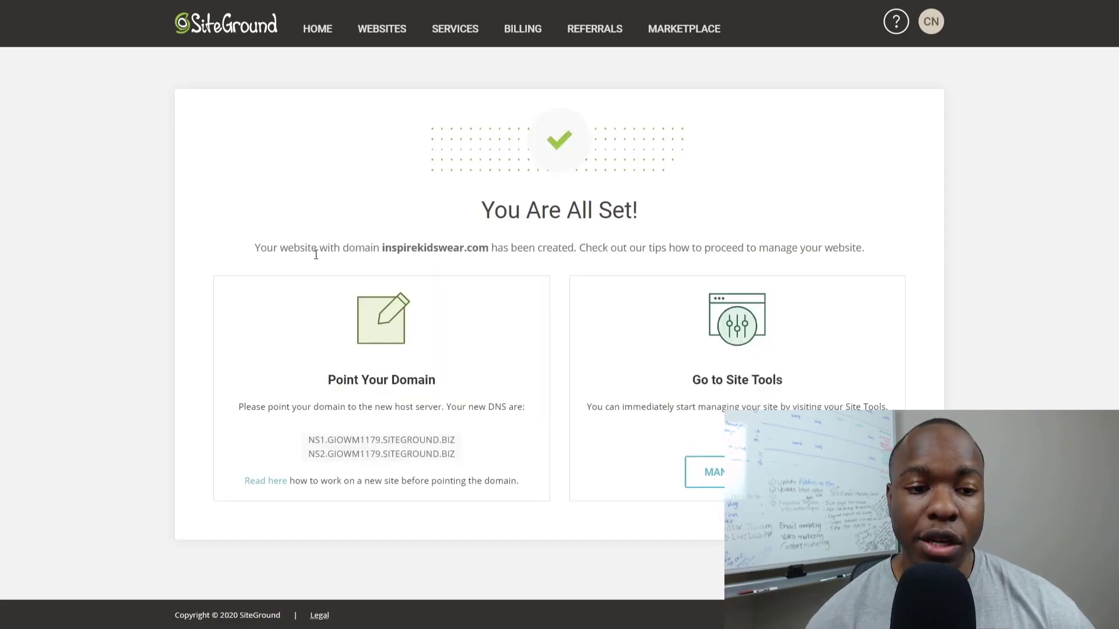
click(537, 257)
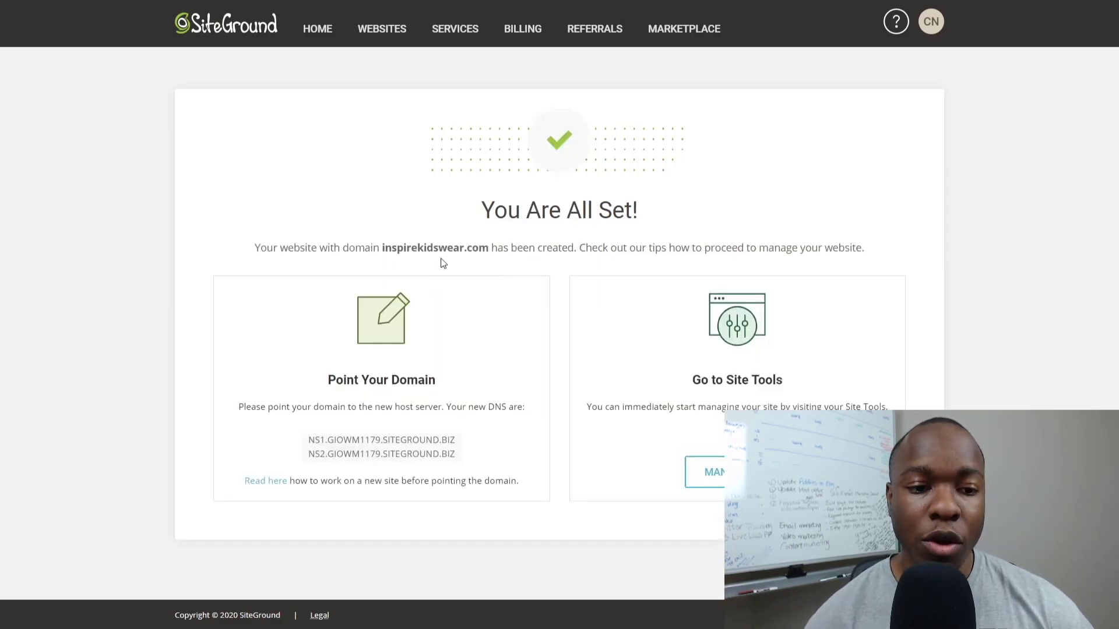
click(368, 256)
click(461, 249)
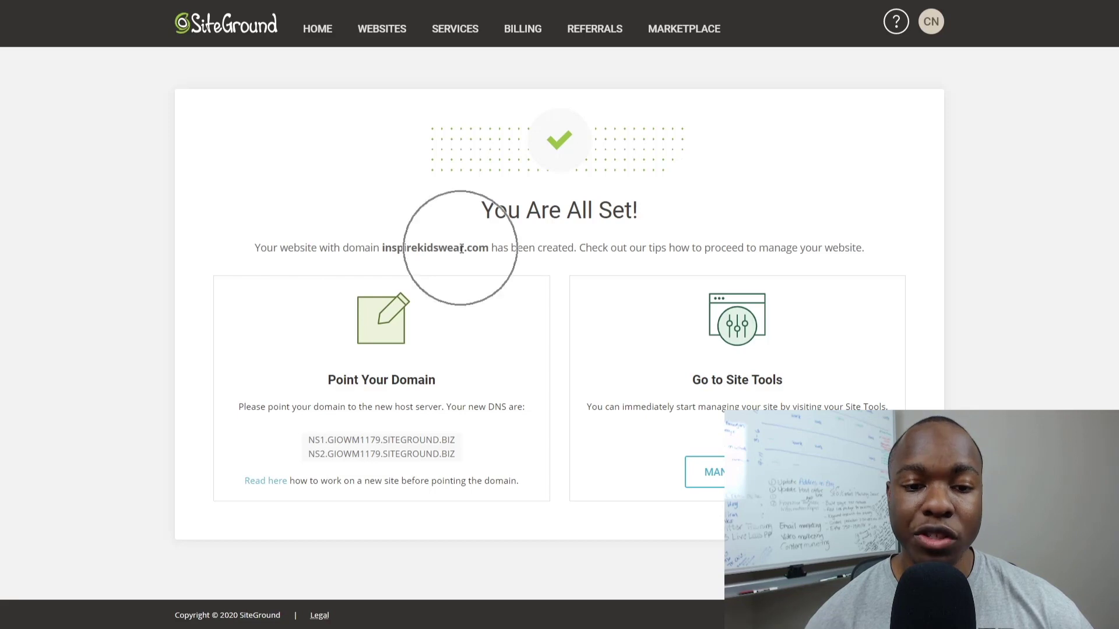
click(576, 283)
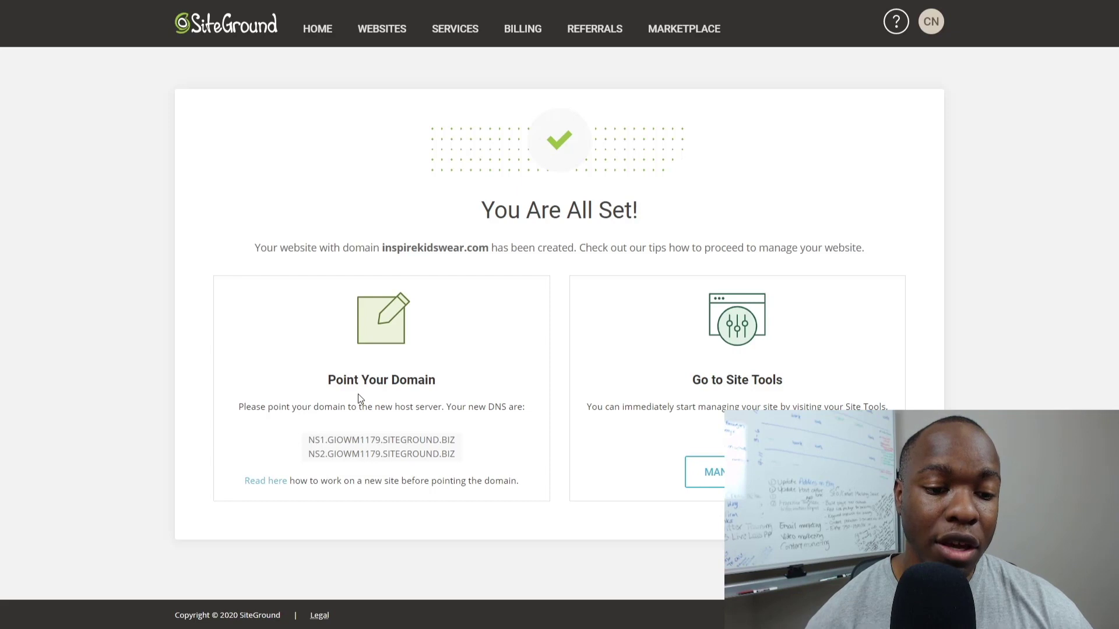
click(410, 295)
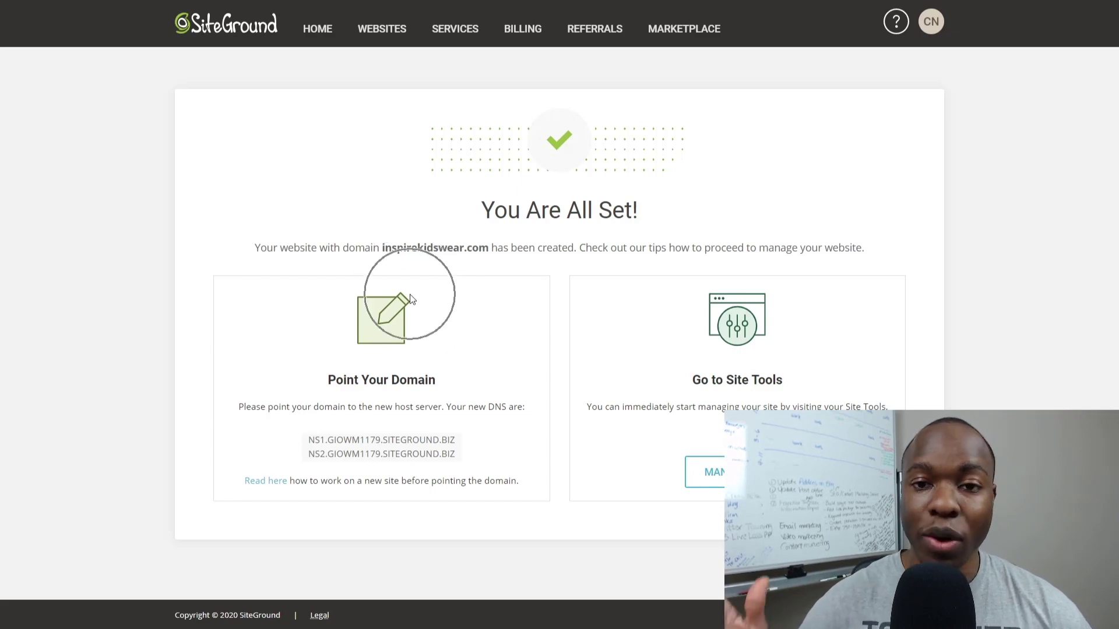
click(331, 416)
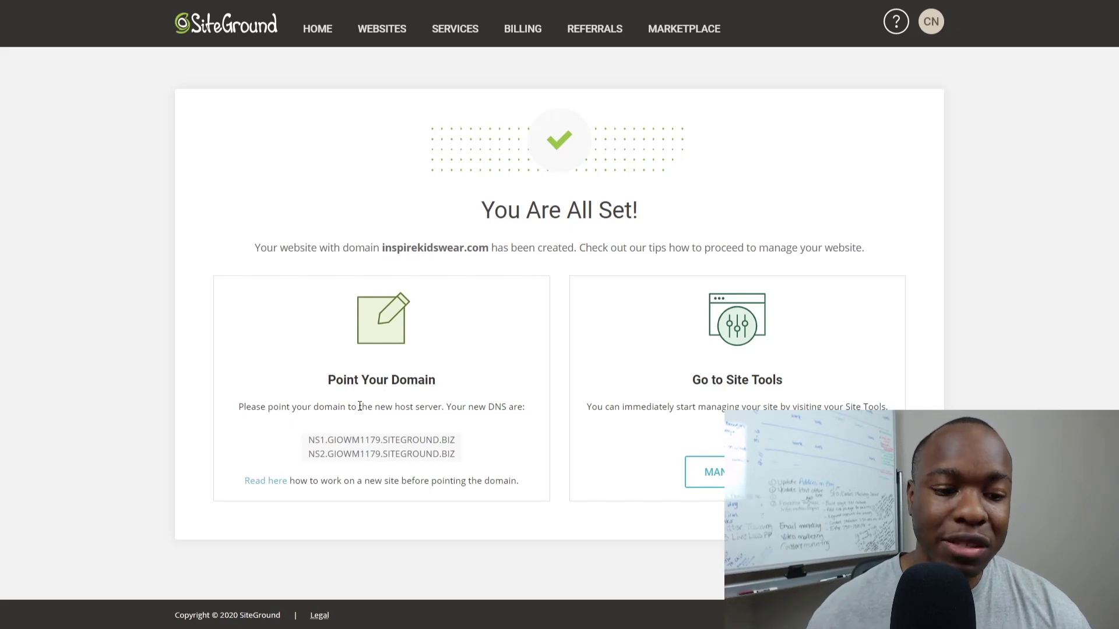
triple_click(362, 440)
key(ctrl+c)
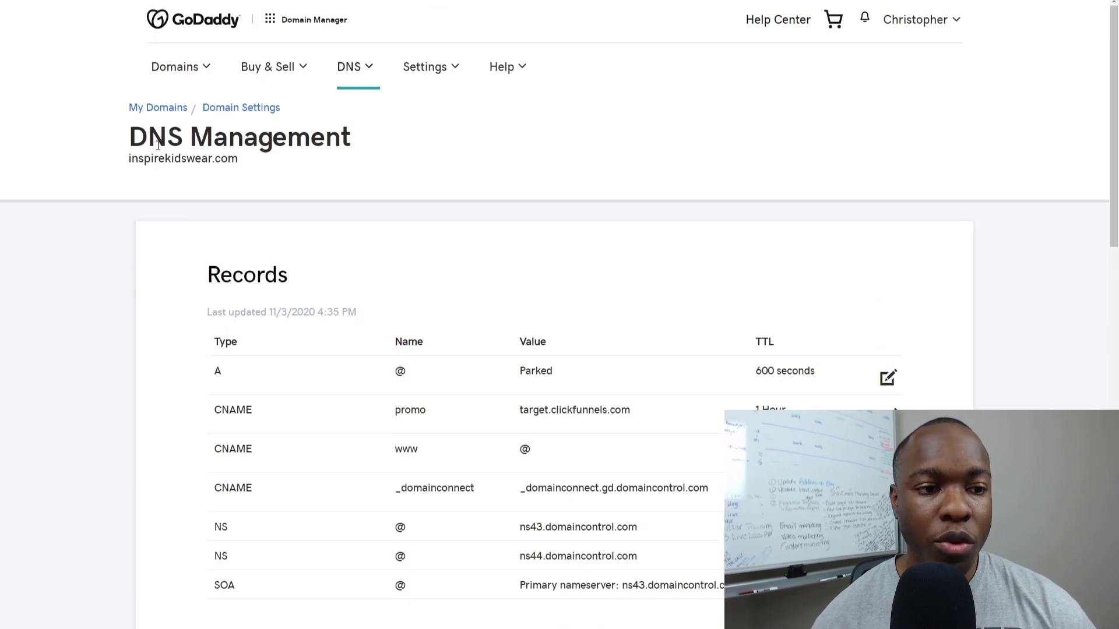
scroll(154, 194, down, 4)
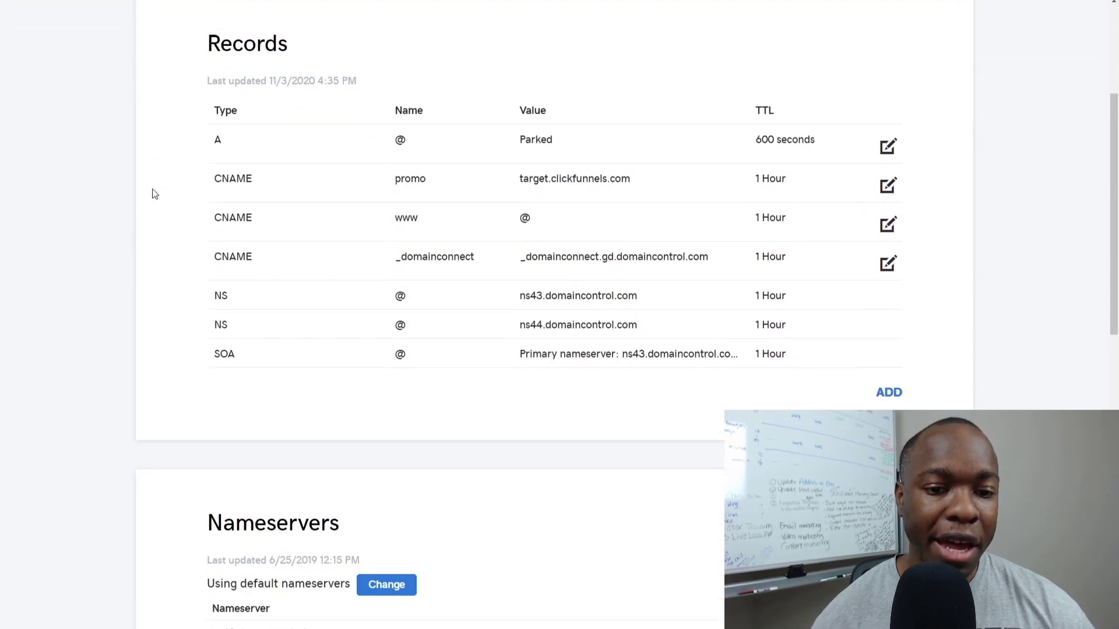
Switch inspirekidswear.com to custom nameservers and paste NS1.GIOWM1179.SITEGROUND.BIZ into the first field.
scroll(155, 194, down, 7)
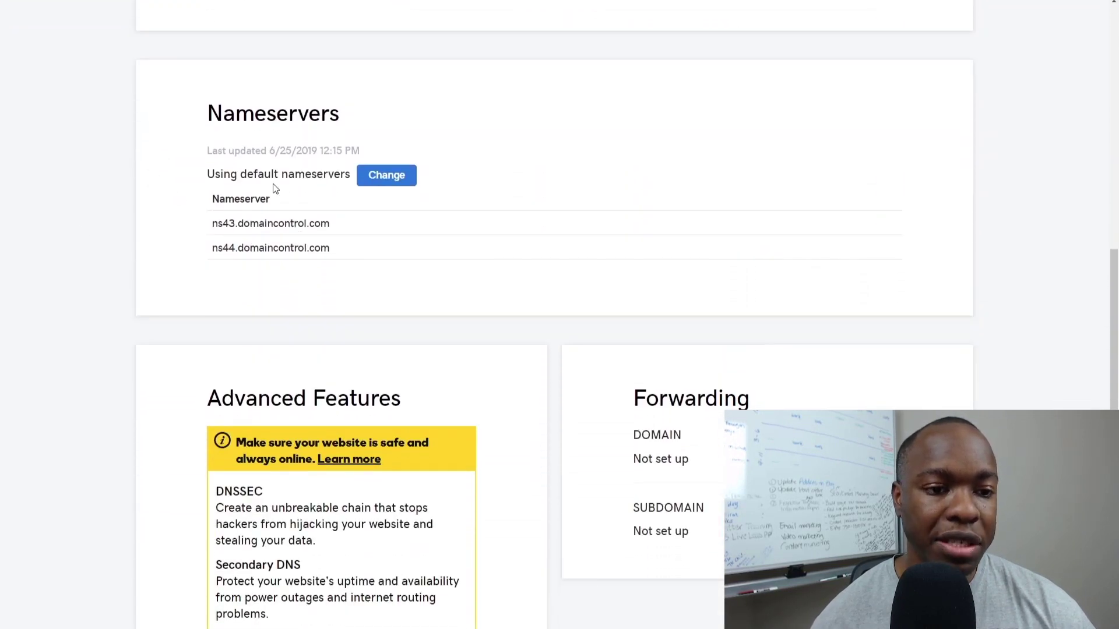
click(376, 183)
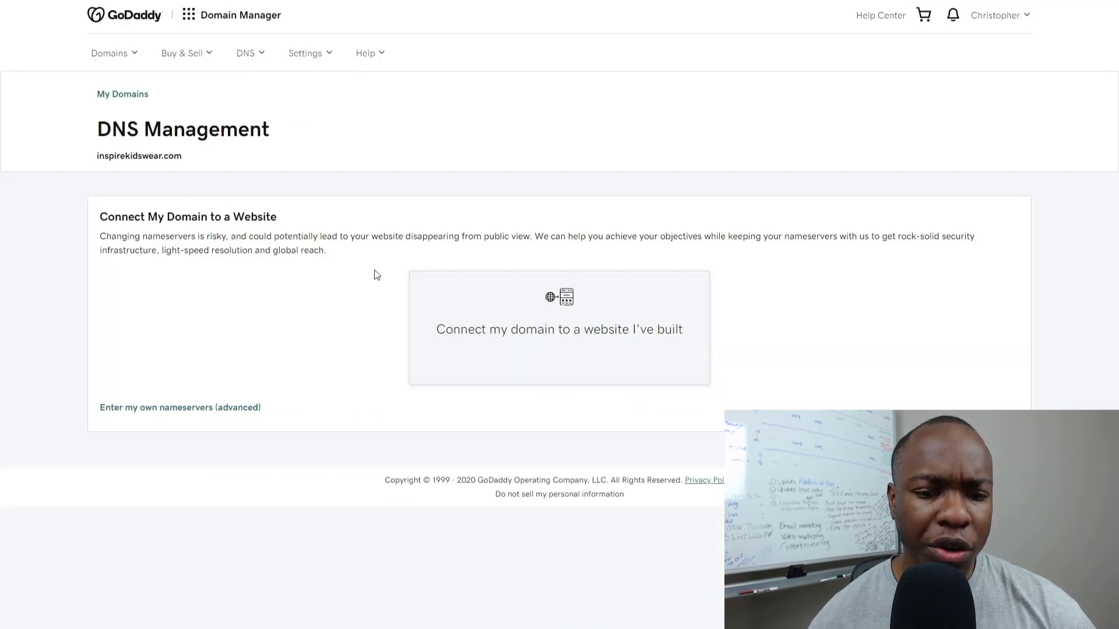
click(145, 407)
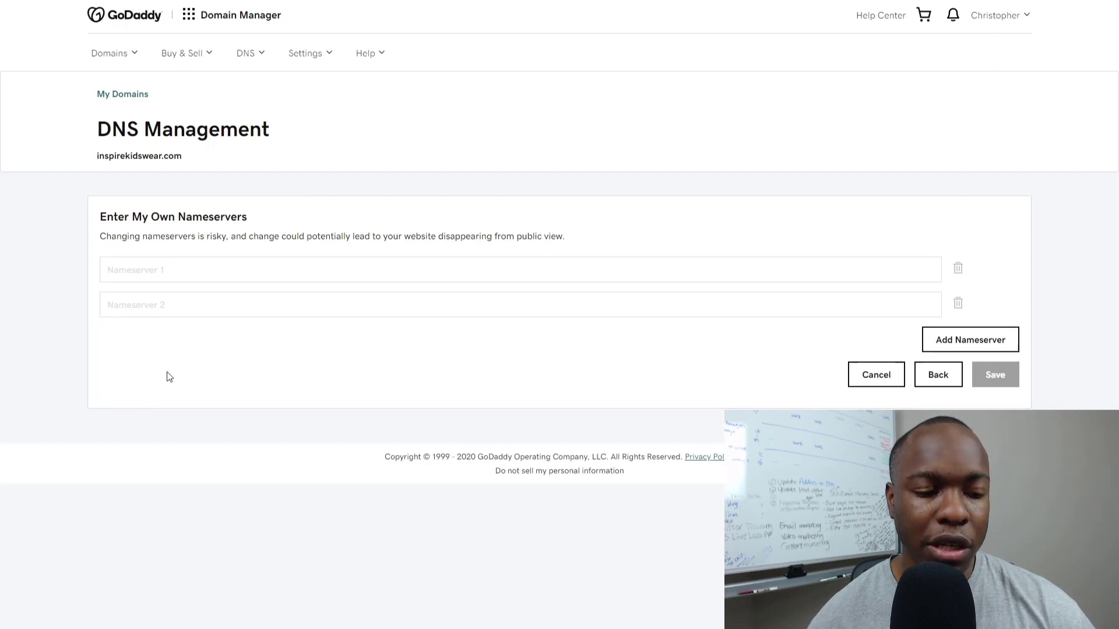
click(162, 268)
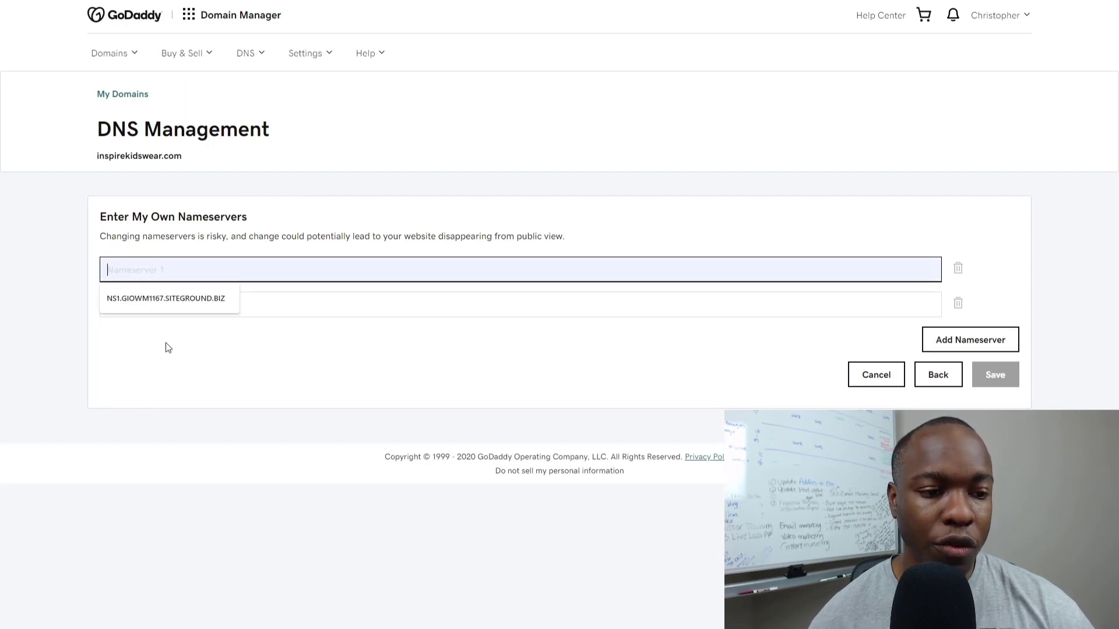
click(165, 342)
click(151, 267)
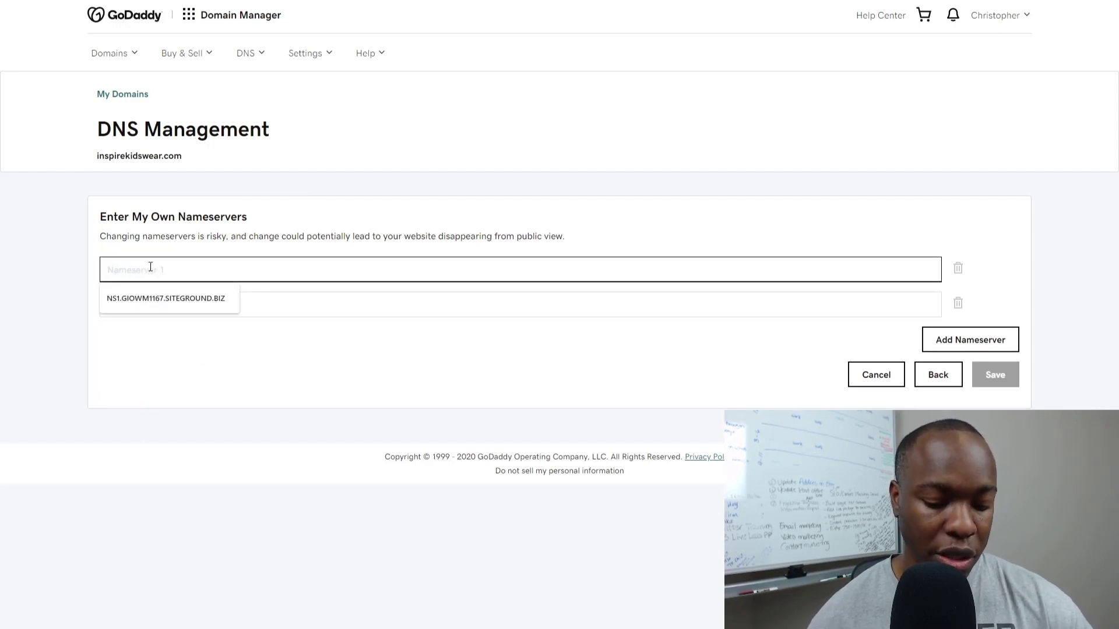
key(ctrl+v)
Copy NS2.GIOWM1179.SITEGROUND.BIZ from SiteGround, paste it as the second nameserver, and save.
click(162, 309)
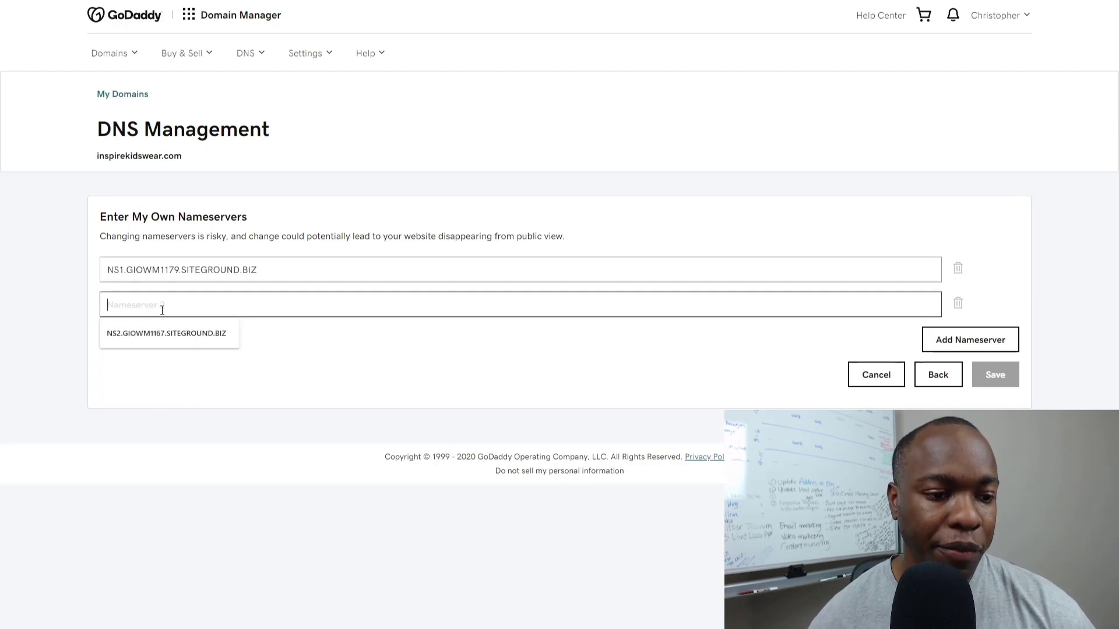
click(278, 383)
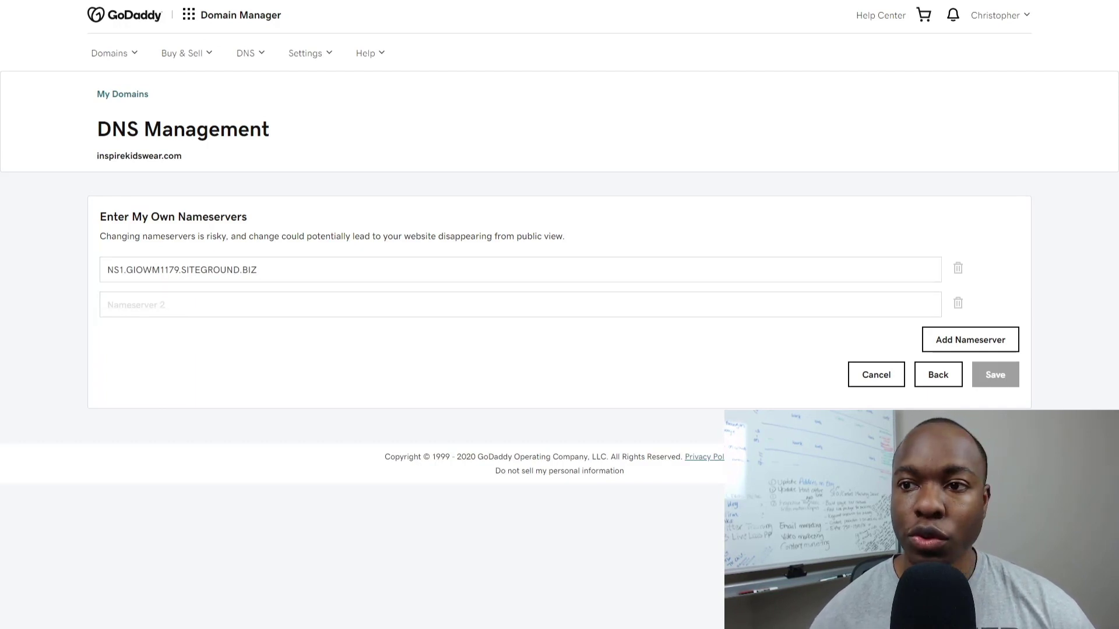
key(ctrl+Tab)
triple_click(338, 455)
key(ctrl+c)
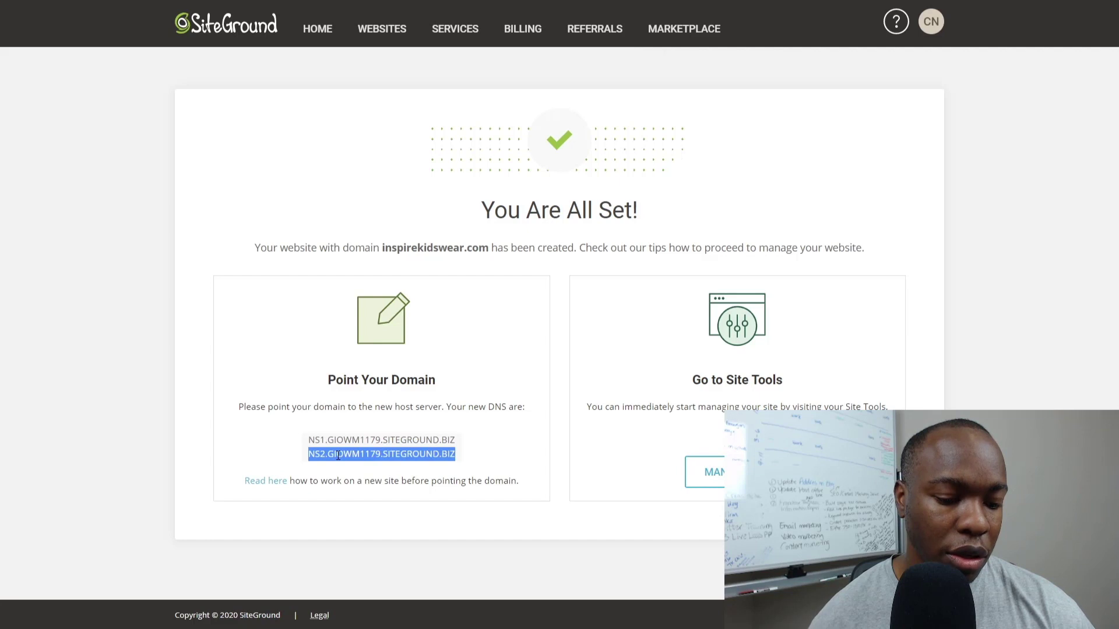
key(ctrl+Tab)
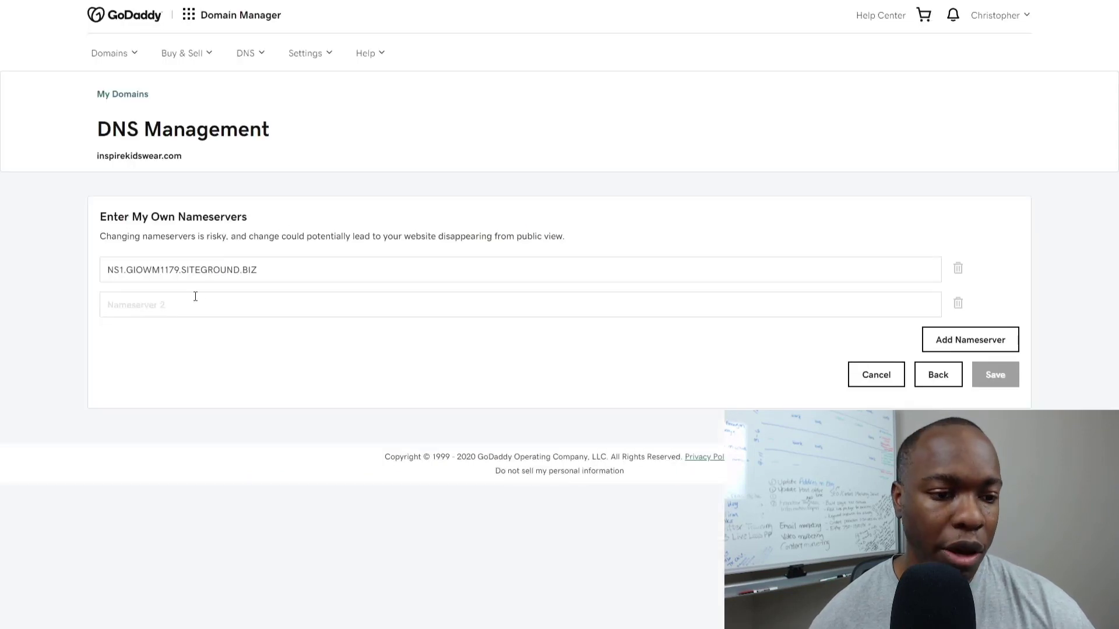
click(196, 296)
key(ctrl+v)
click(337, 369)
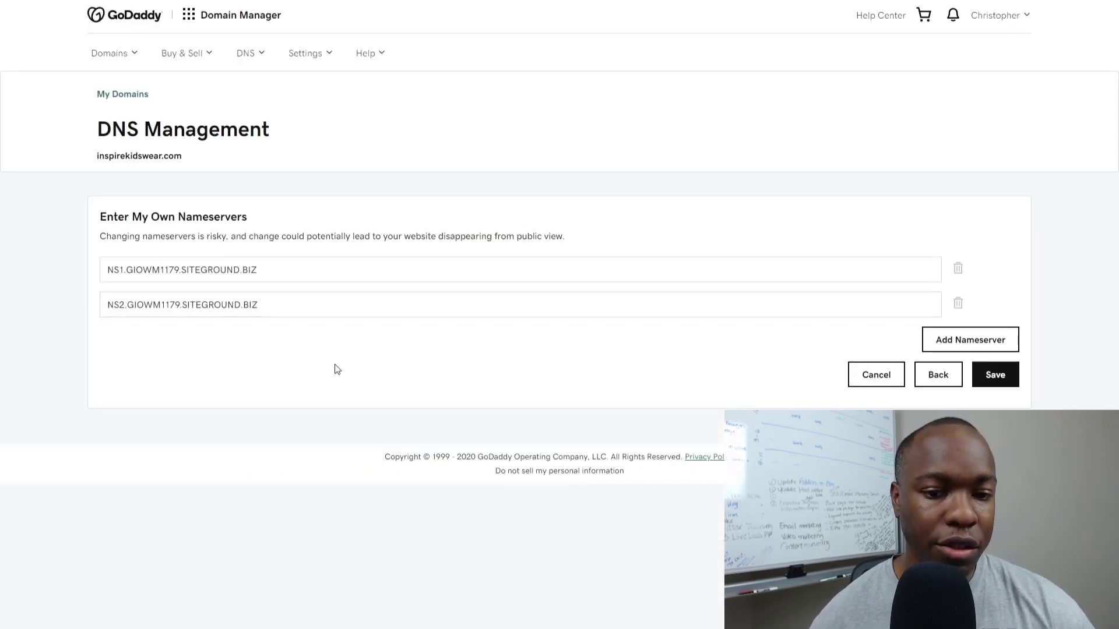
click(991, 378)
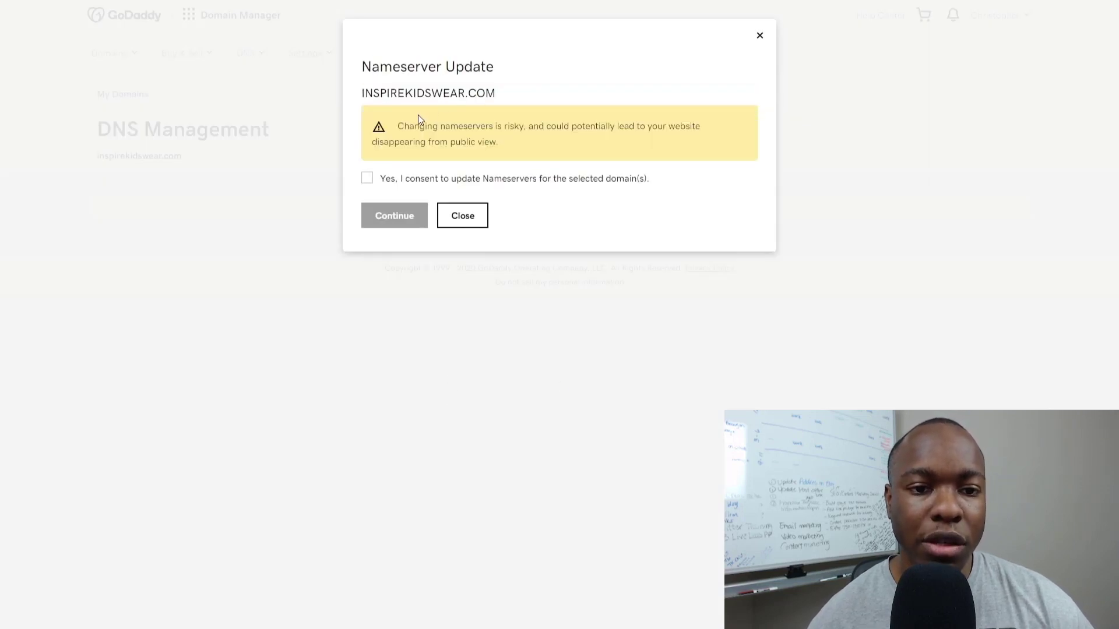
Tick the consent box, confirm the nameserver update, and return to SiteGround's 'You Are All Set!' page.
click(369, 177)
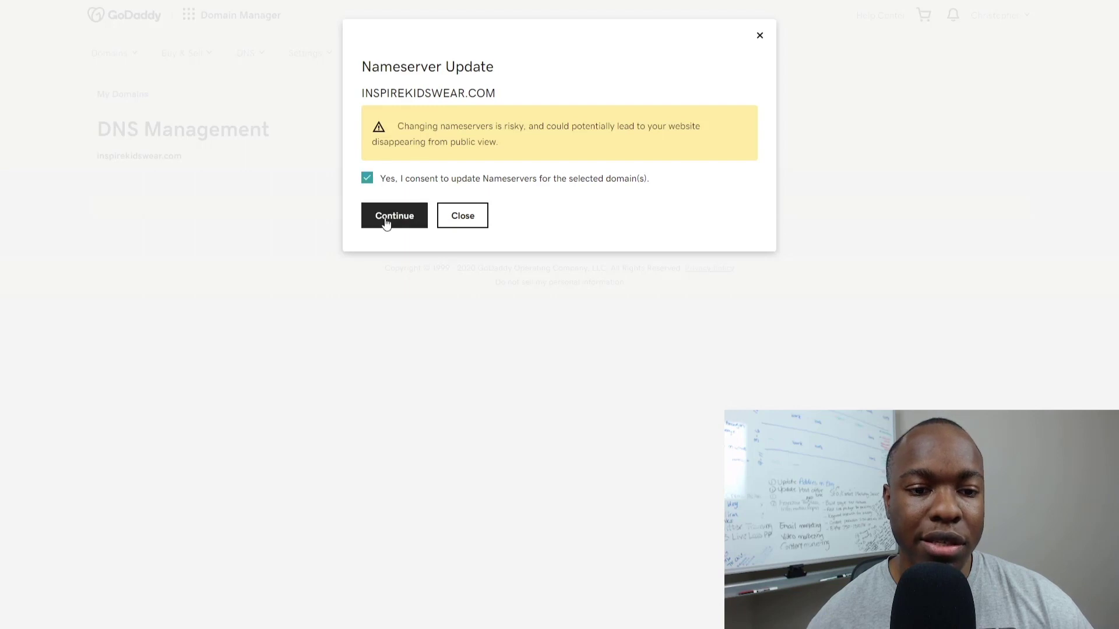
click(386, 221)
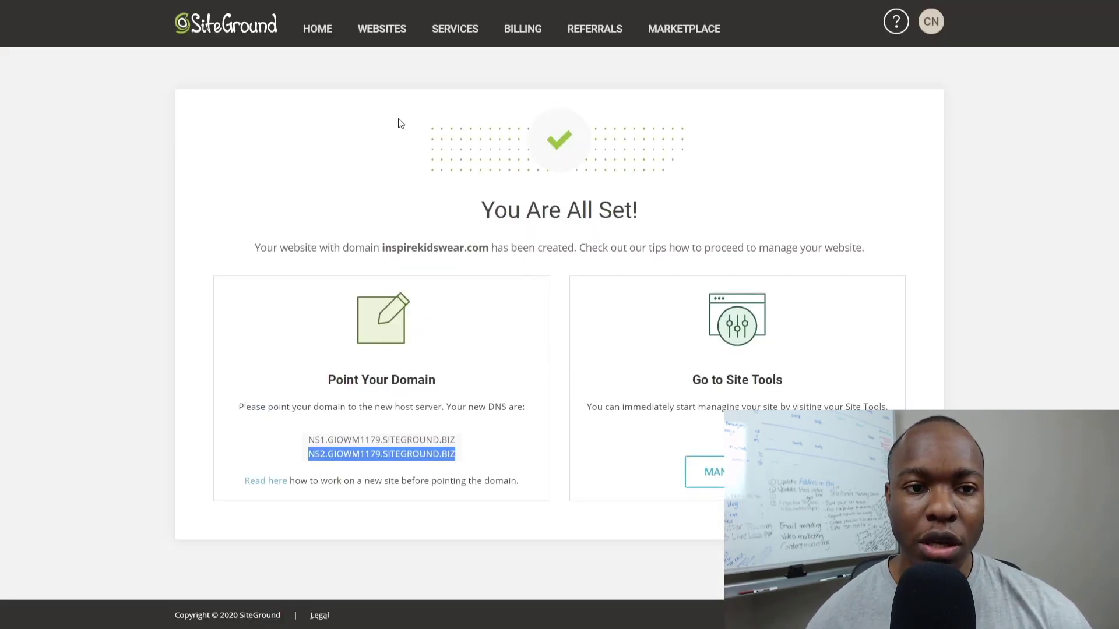
click(726, 473)
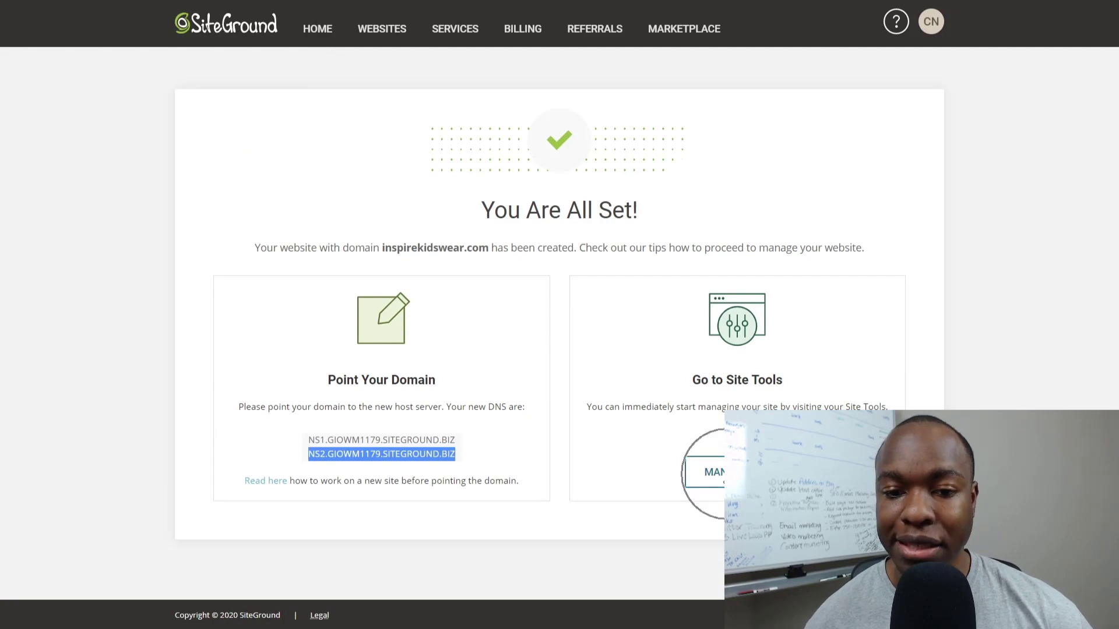
Go to Websites and open Site Tools on the inspirekidswear.com card.
click(368, 37)
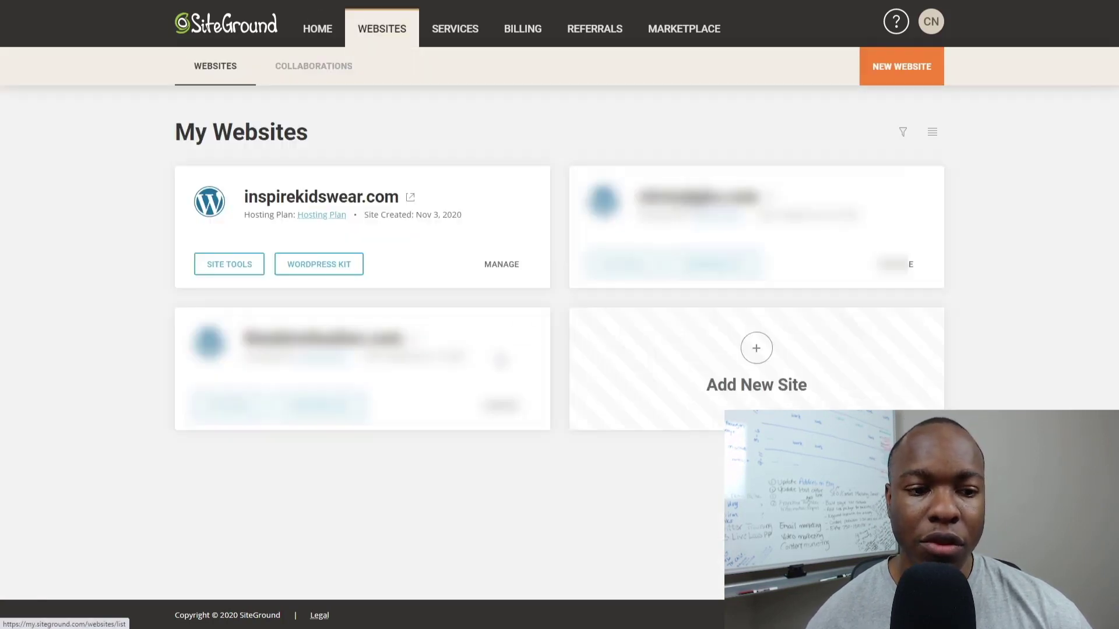
click(313, 264)
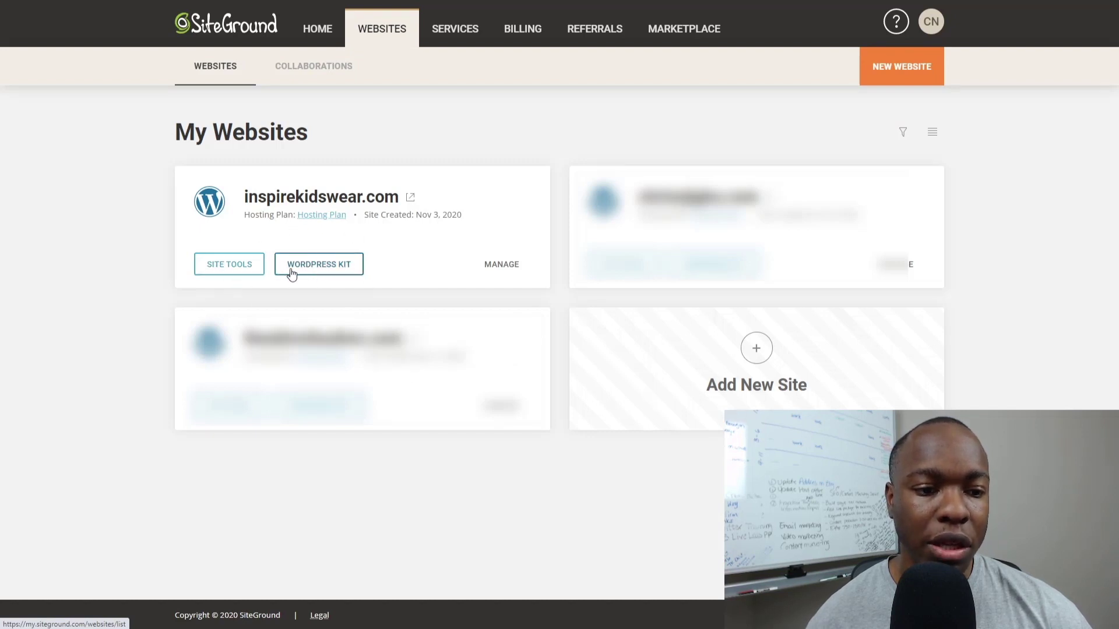
click(229, 269)
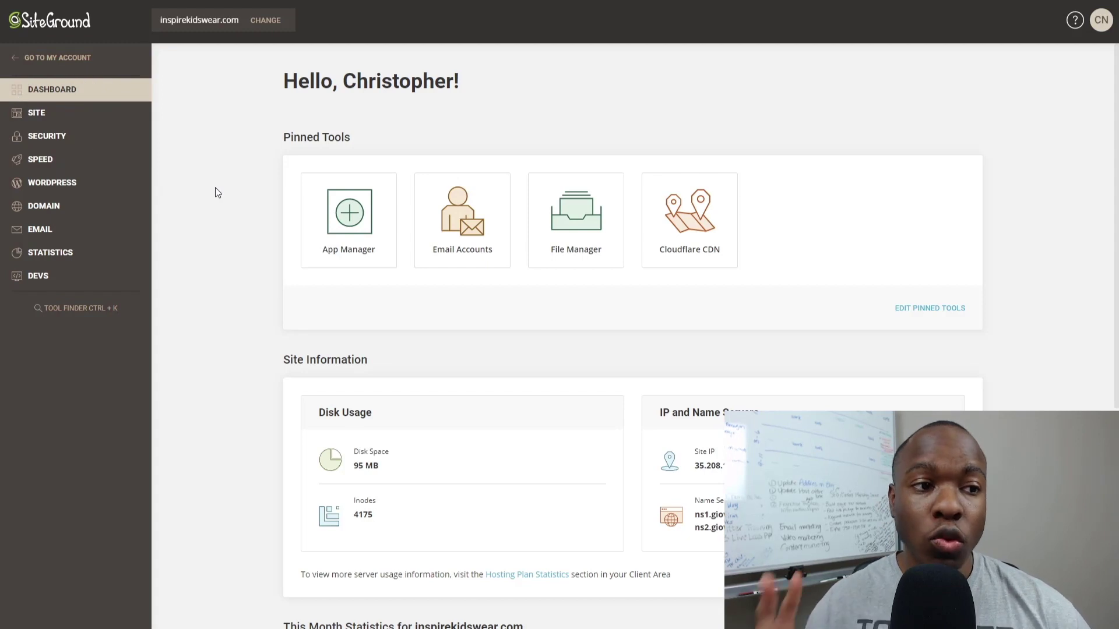
Get a free Let's Encrypt certificate for inspirekidswear.com through Security > SSL Manager.
click(58, 138)
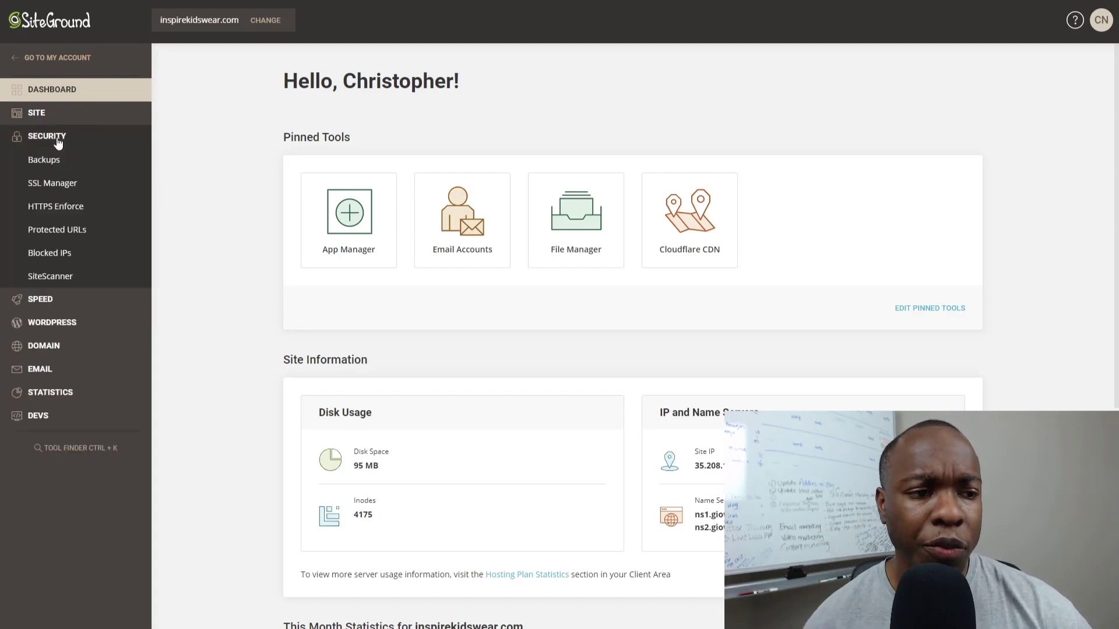
click(57, 191)
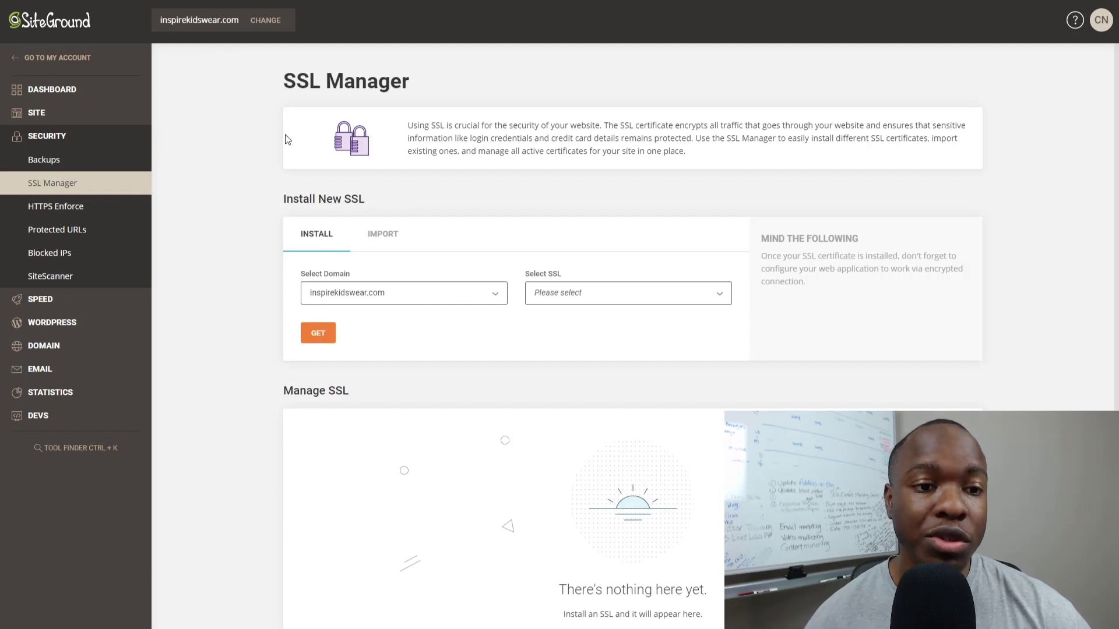
scroll(271, 157, down, 1)
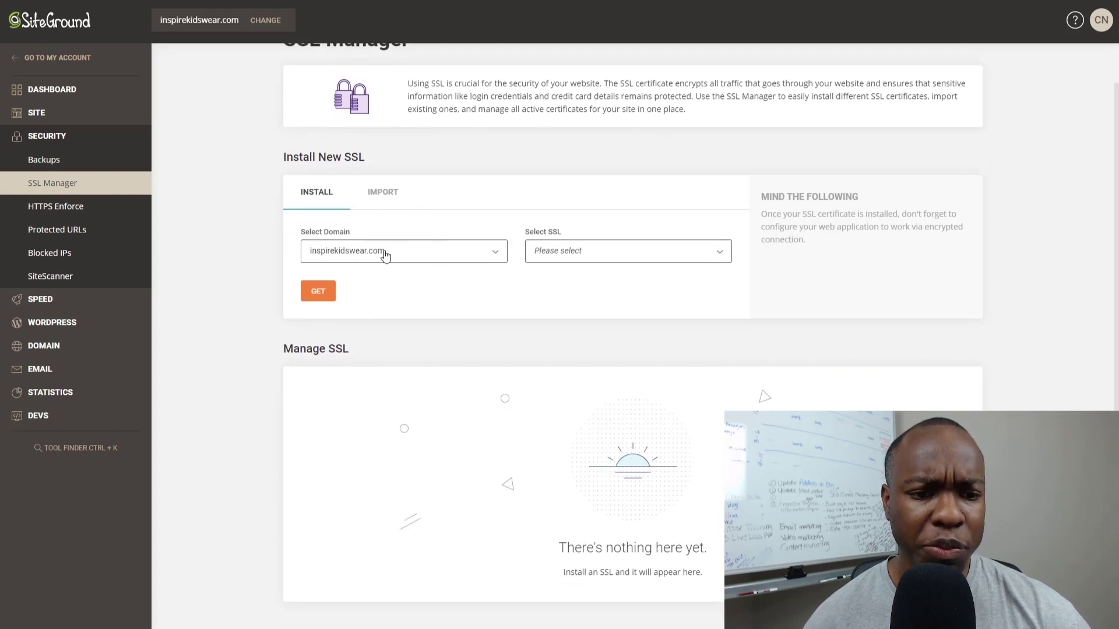
click(638, 258)
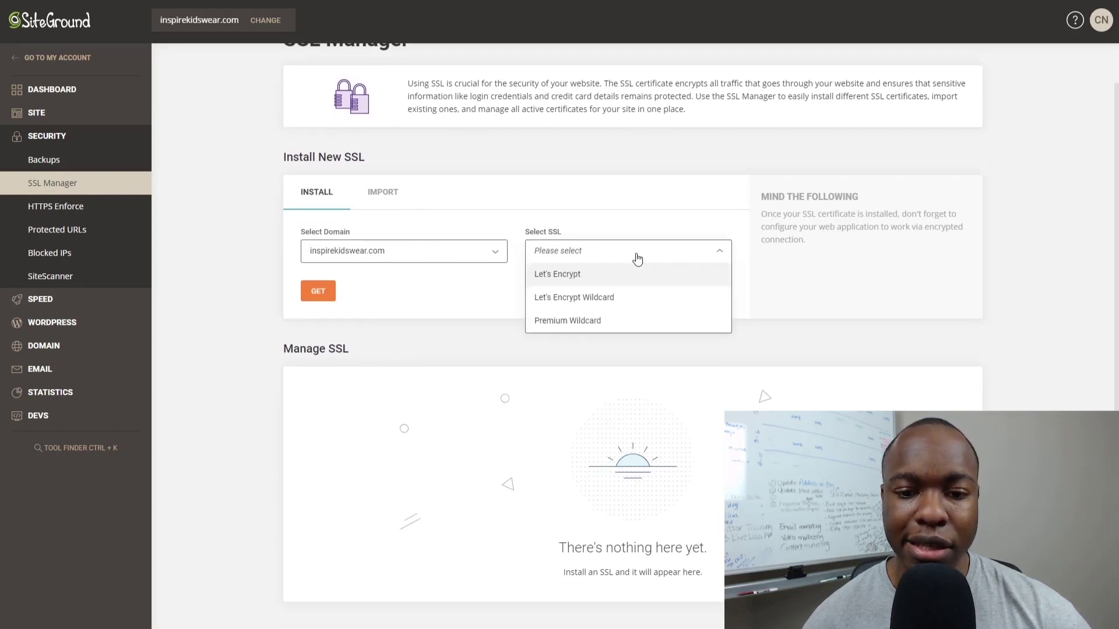
click(558, 278)
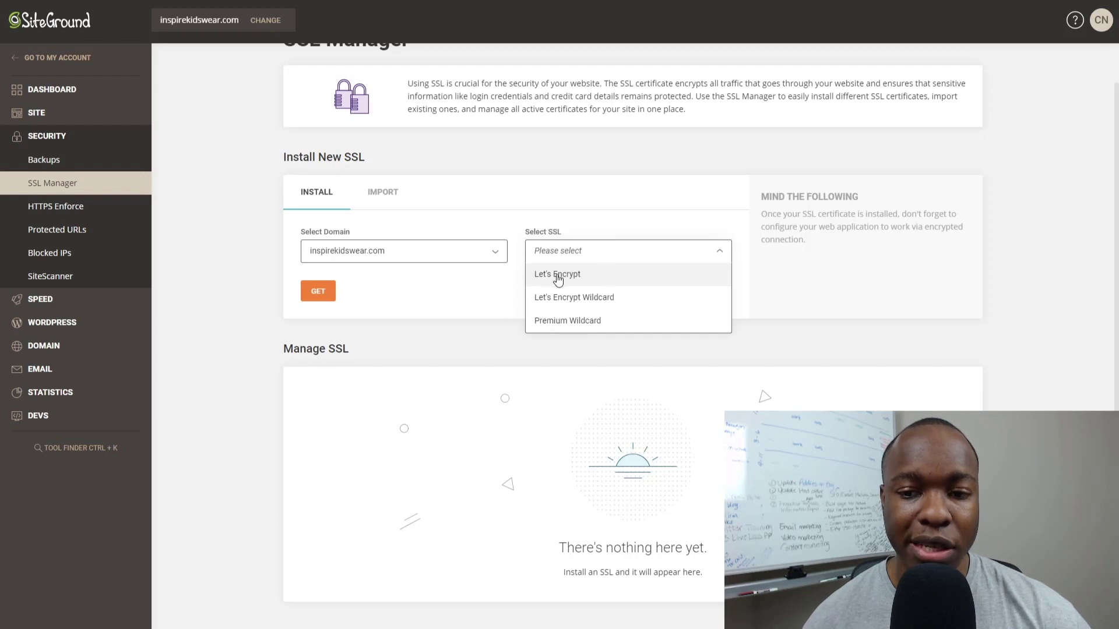
click(311, 297)
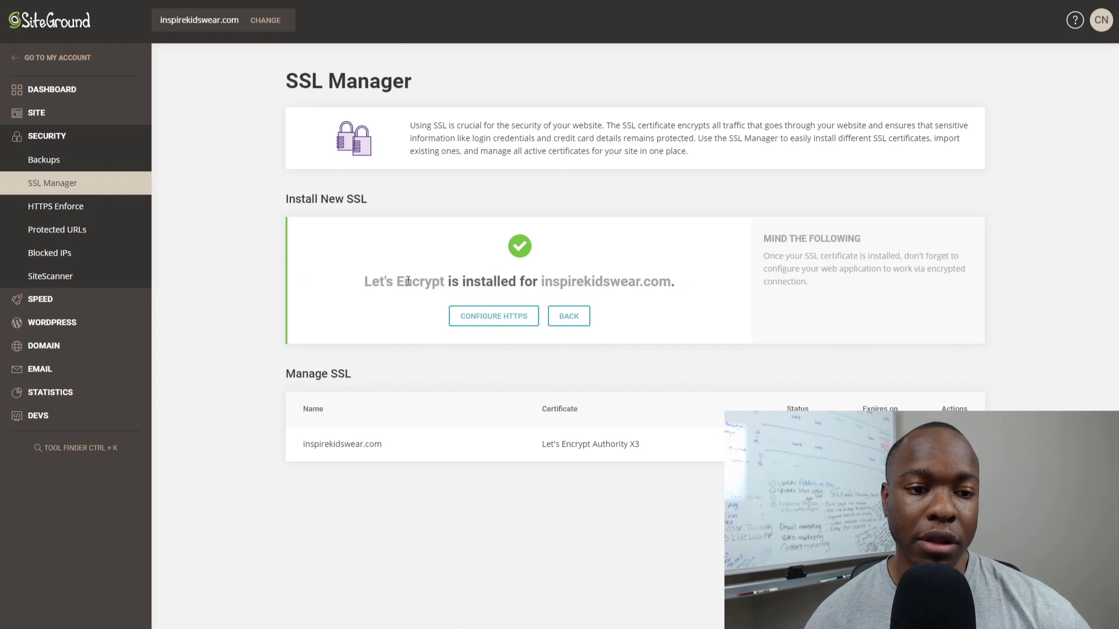
click(373, 286)
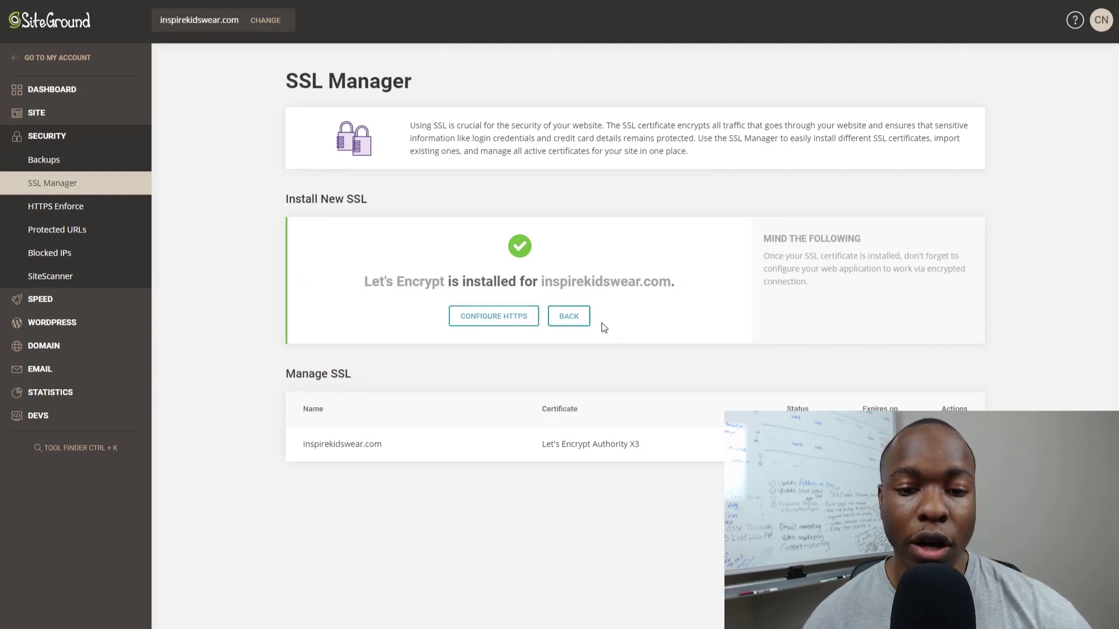
click(569, 322)
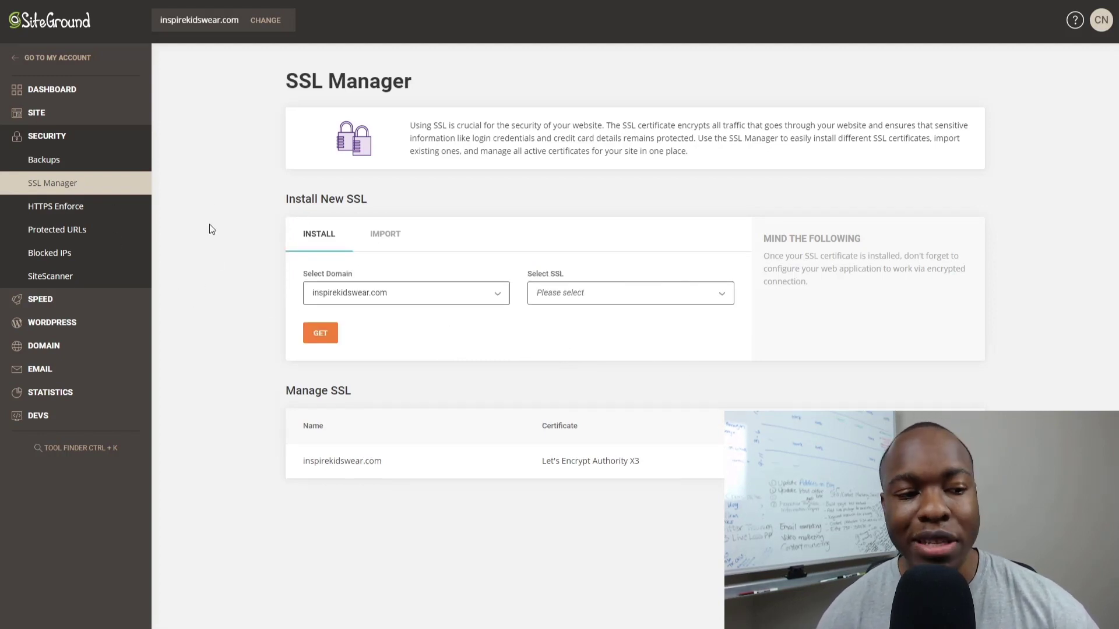
Leave WordPress Install & Manage and list the account's websites, including inspirekidswear.com.
click(61, 324)
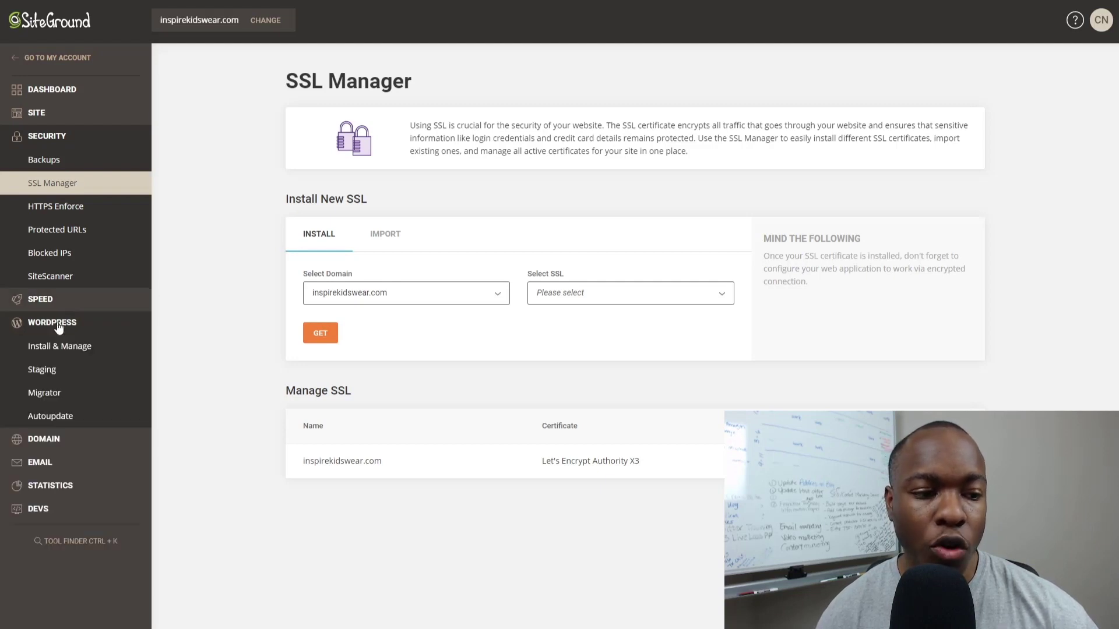
click(63, 325)
click(52, 348)
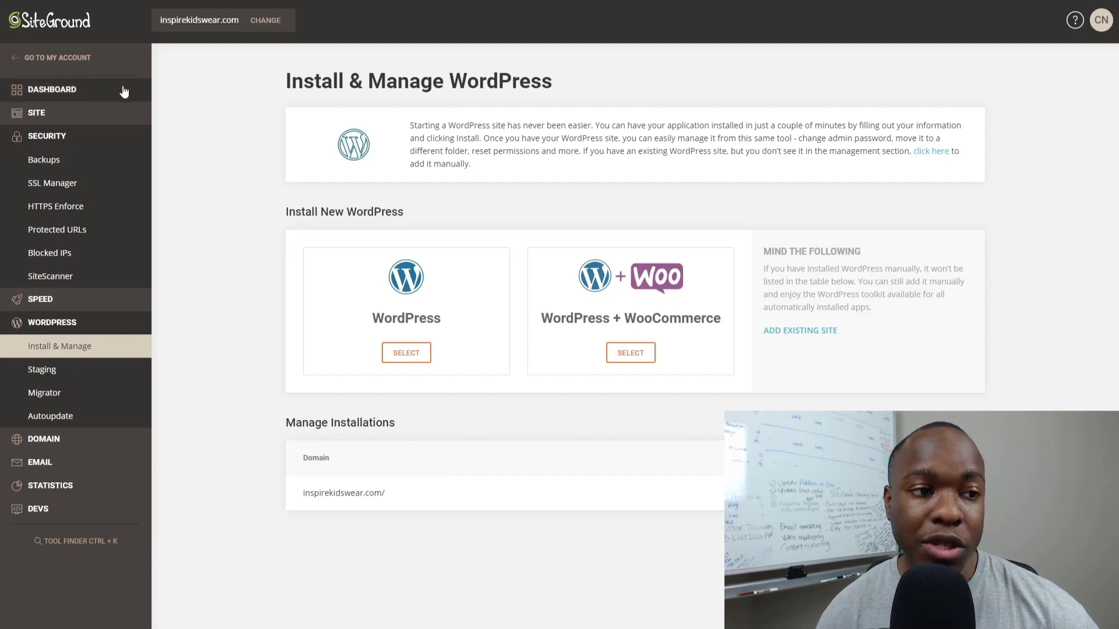
click(57, 58)
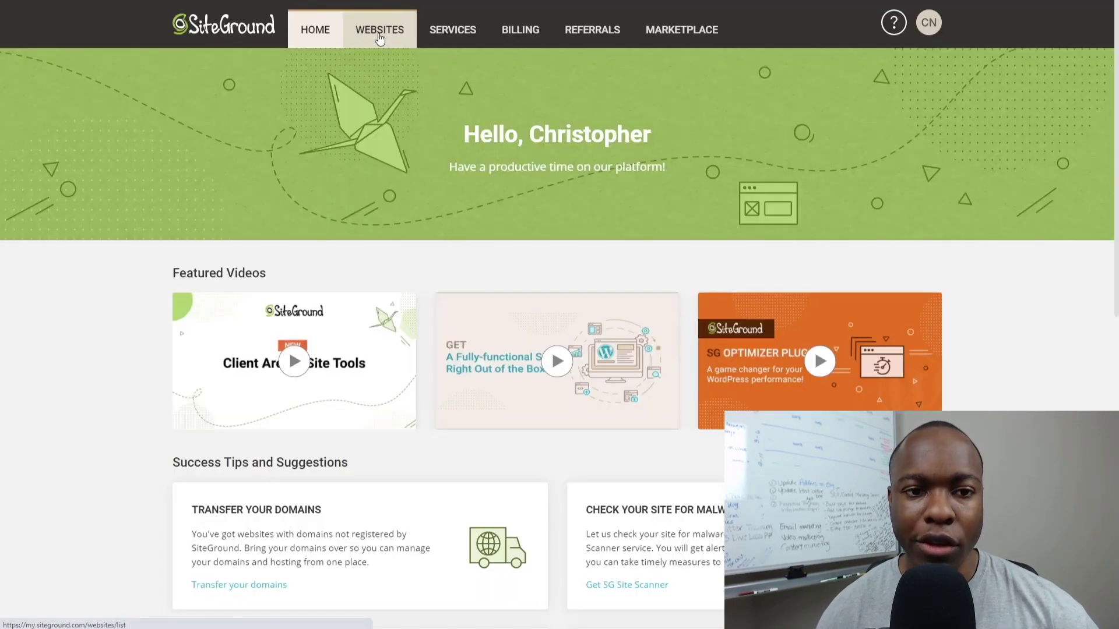
click(378, 32)
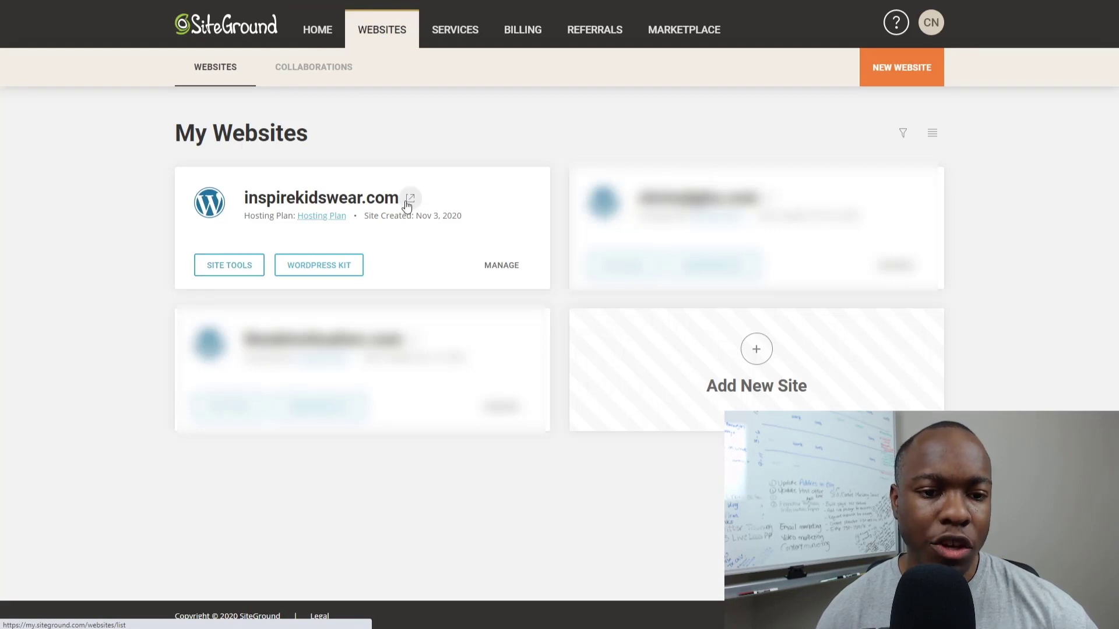
Open the live inspirekidswear.com site from its external-link icon.
click(413, 202)
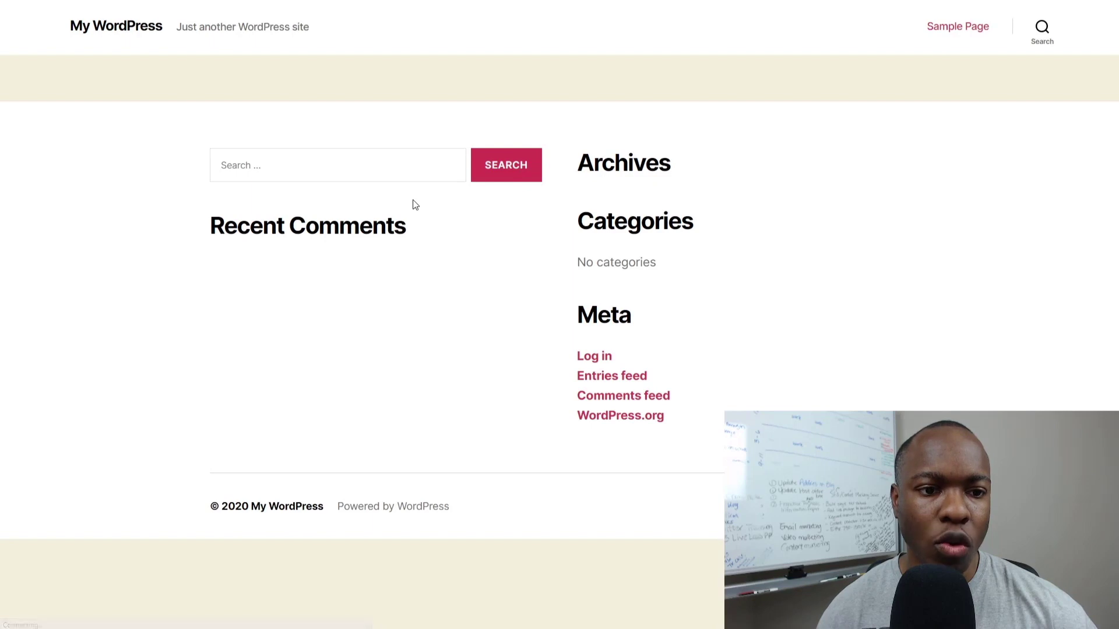
click(387, 171)
click(387, 171)
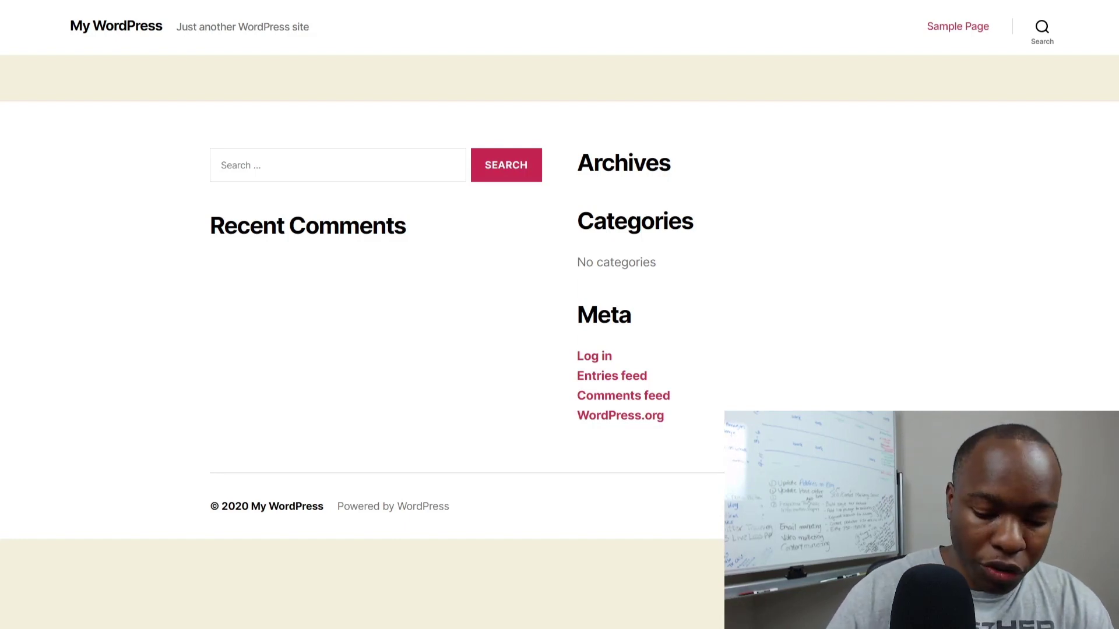
Load inspirekidswear.com/wp-admin to reach the WordPress admin area.
key(ctrl+l)
text(wp-)
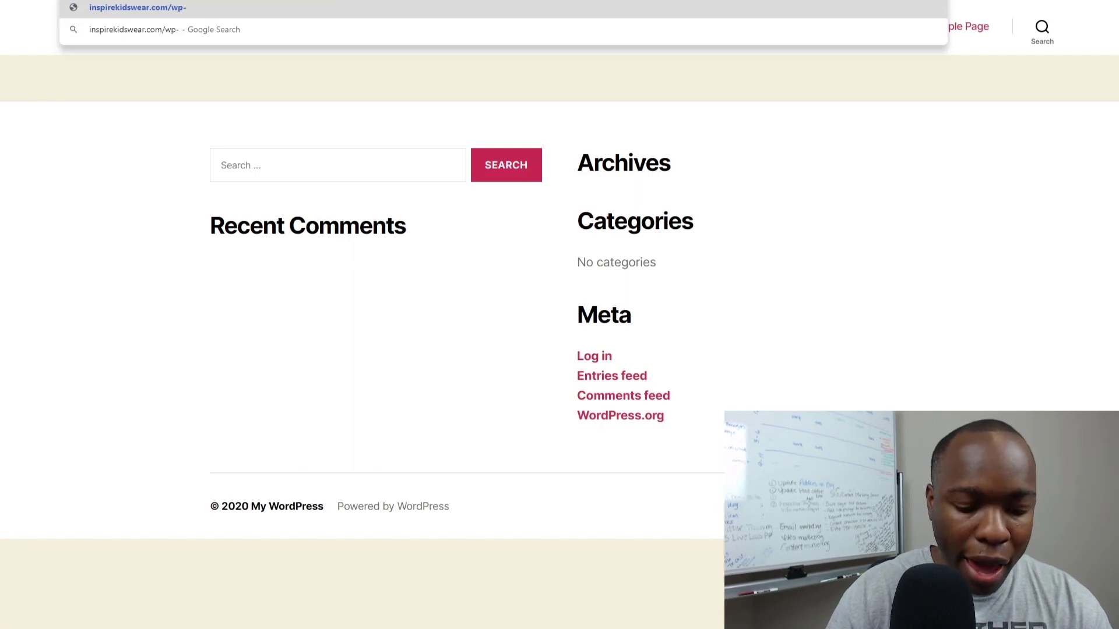
text(admin)
key(Return)
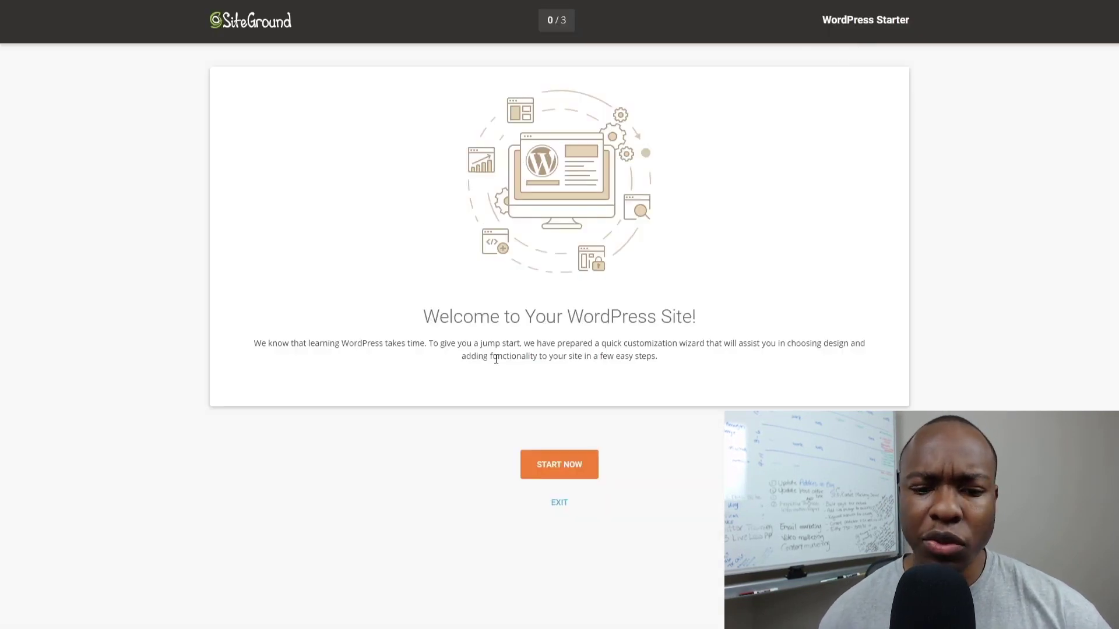
Skip the starter wizard and turn on and confirm Enable HTTPS in SG Optimizer's Environment Optimization.
click(557, 504)
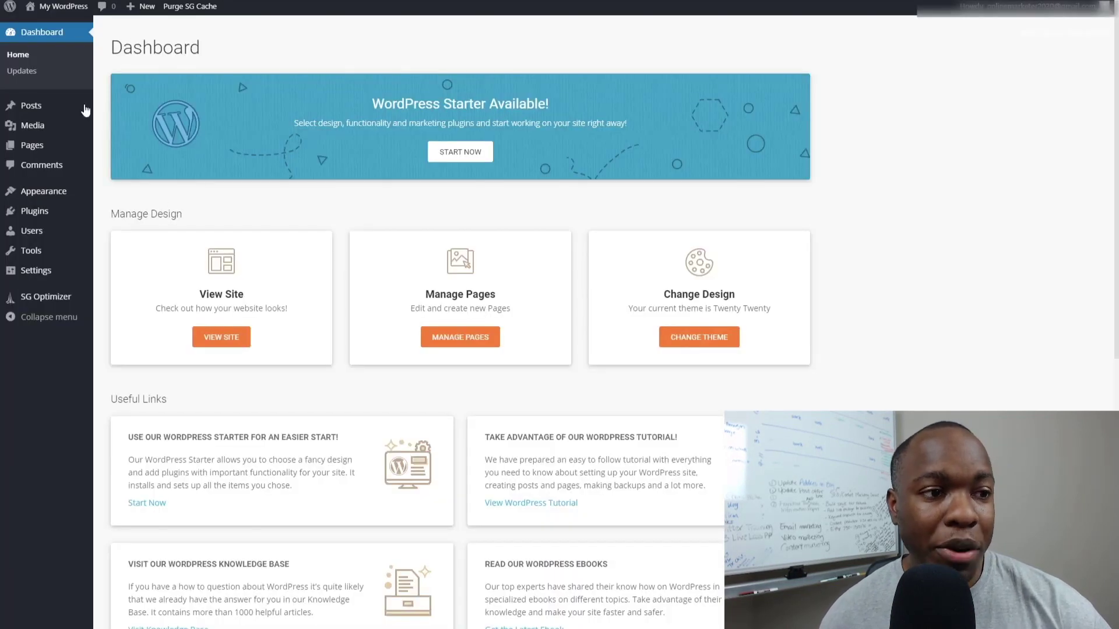
scroll(233, 307, up, 2)
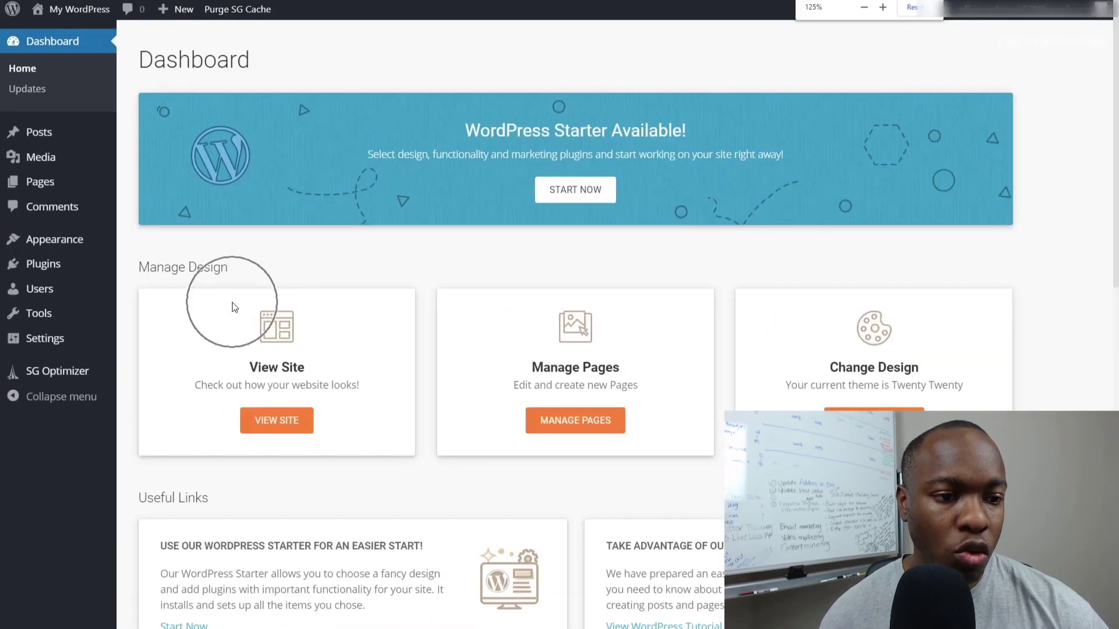
click(54, 376)
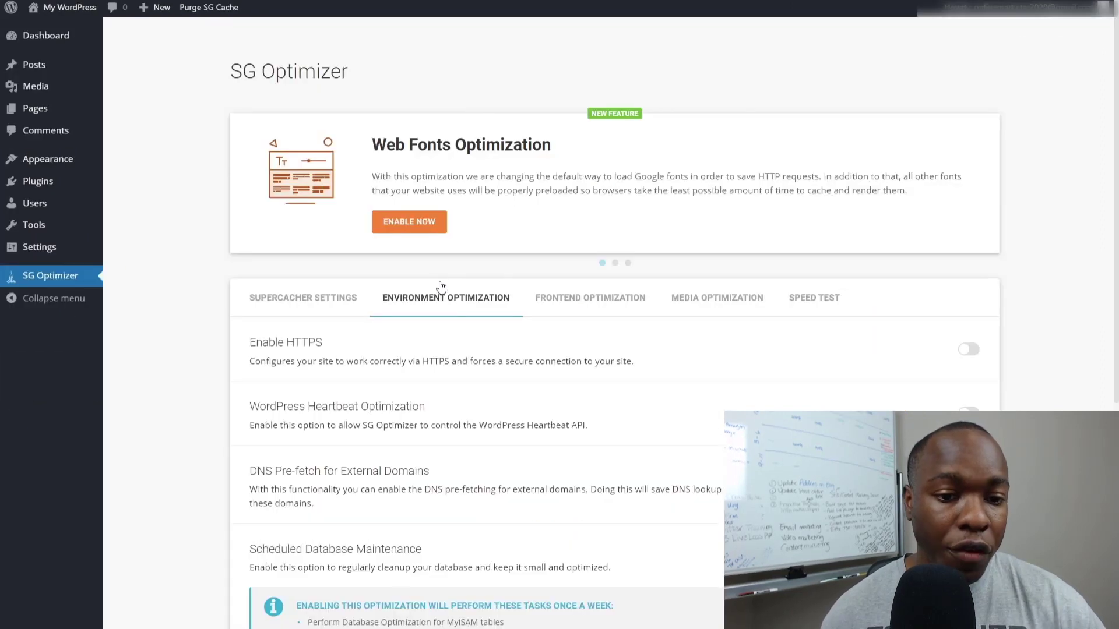
click(442, 303)
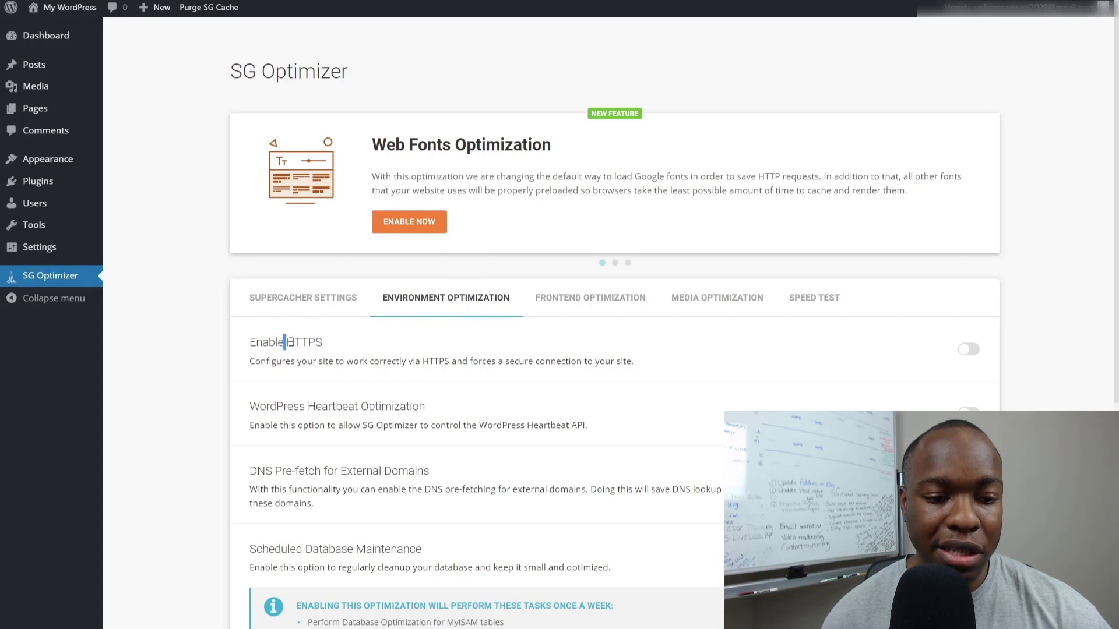
drag(284, 343, 330, 356)
click(970, 350)
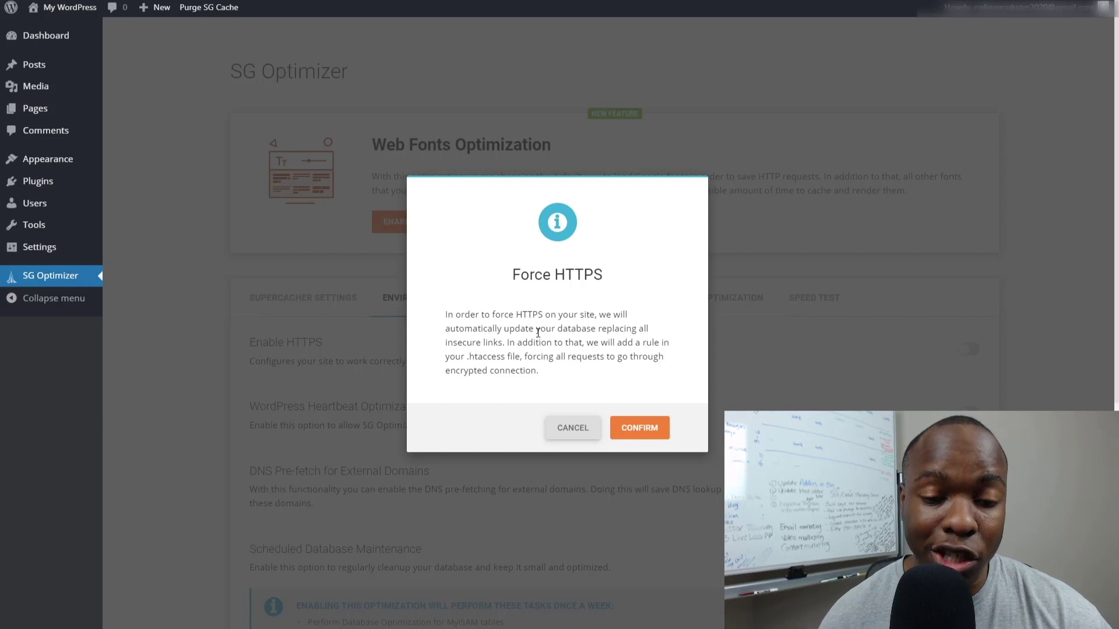
click(636, 429)
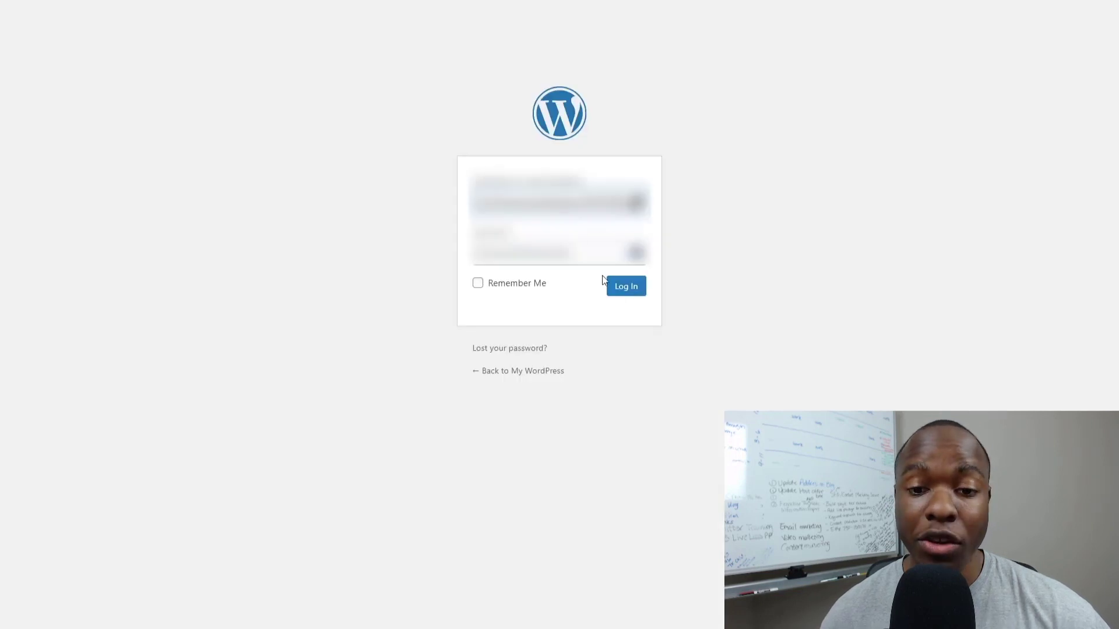
click(619, 285)
Log back in, search plugins for 'wordfence', and install and activate Wordfence Security.
click(622, 291)
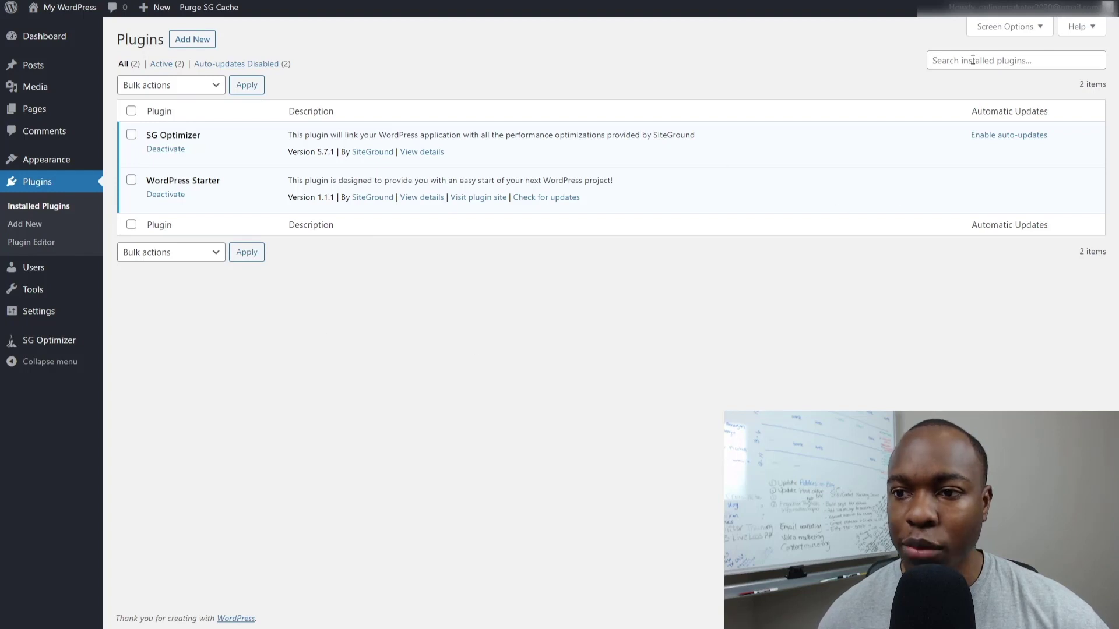
click(41, 230)
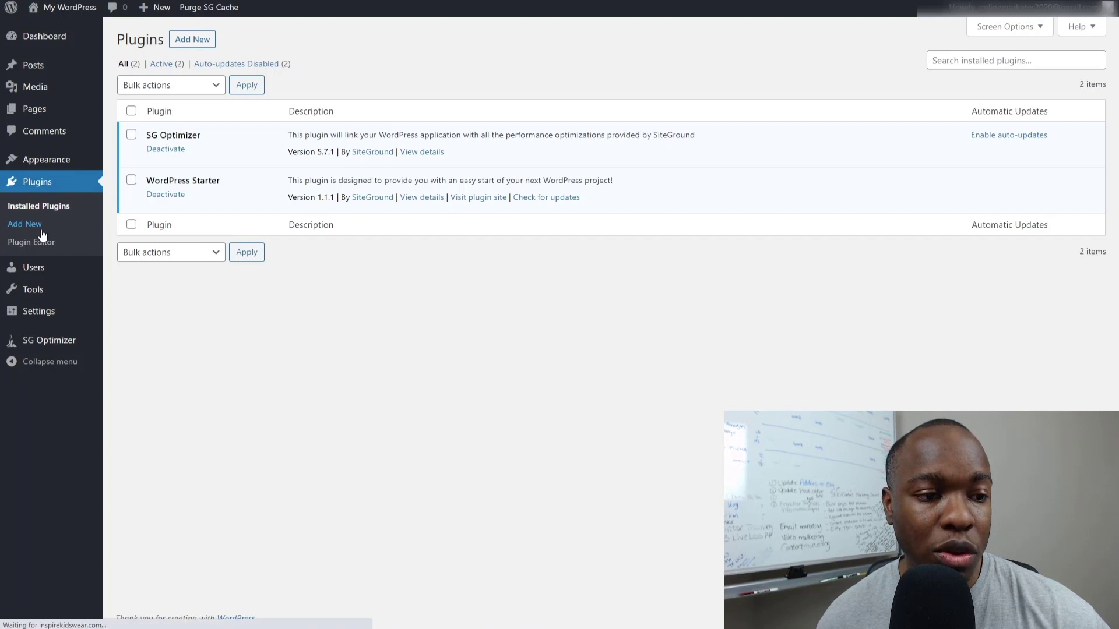
click(941, 76)
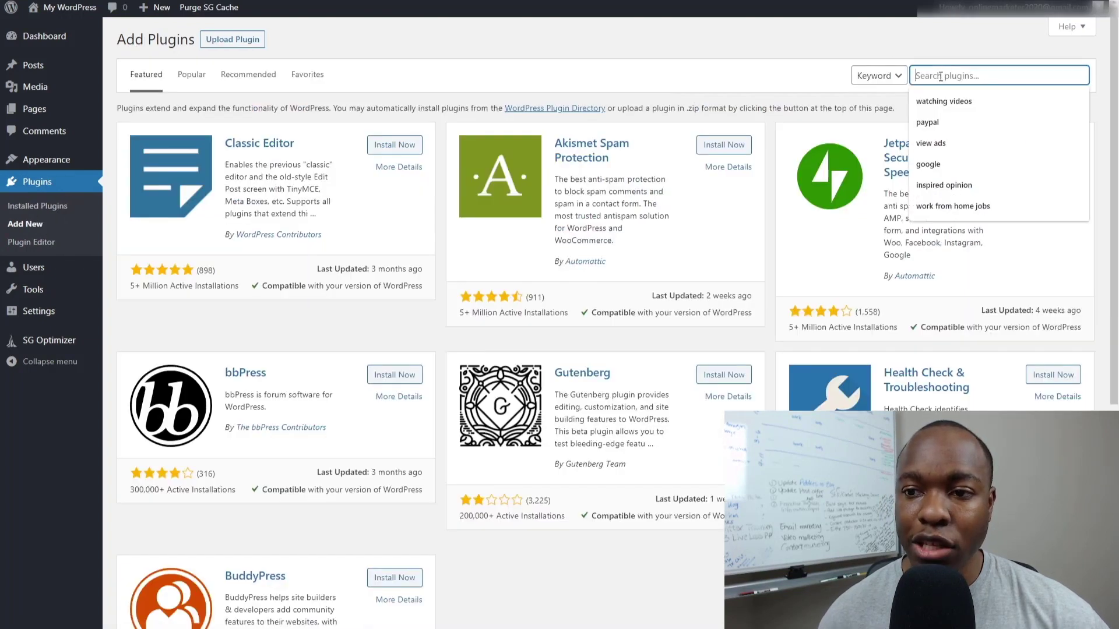
text(word)
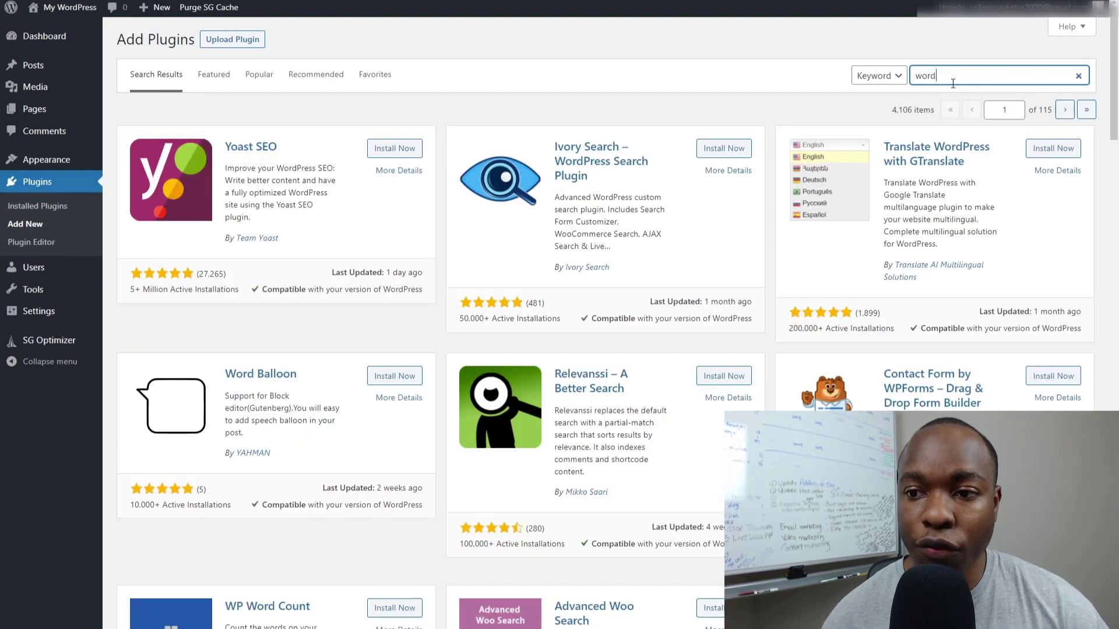
text(fence)
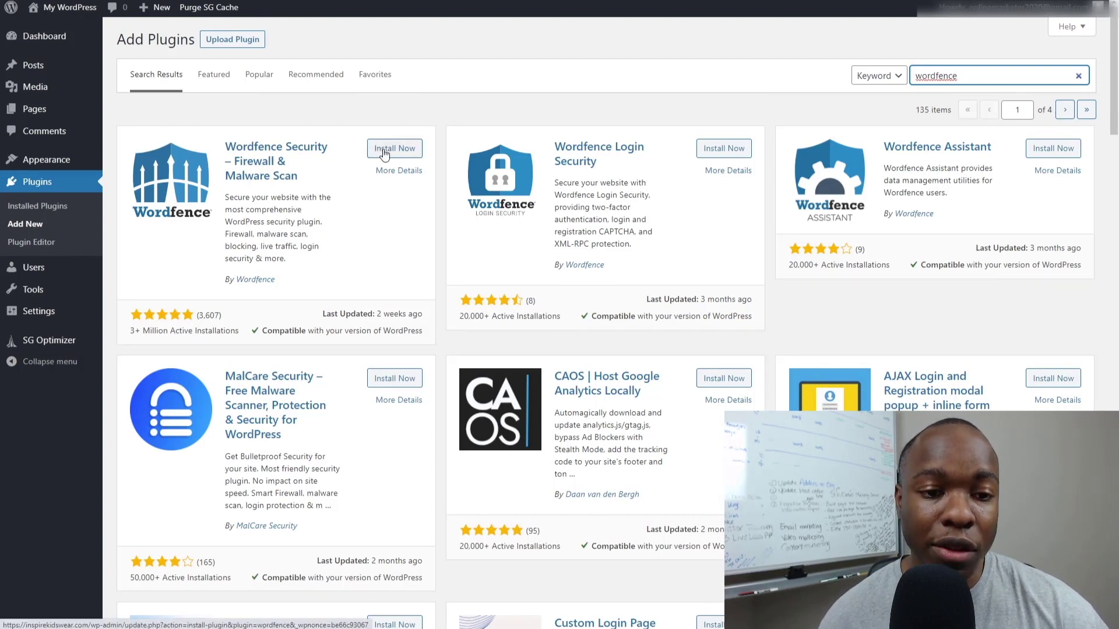
click(380, 151)
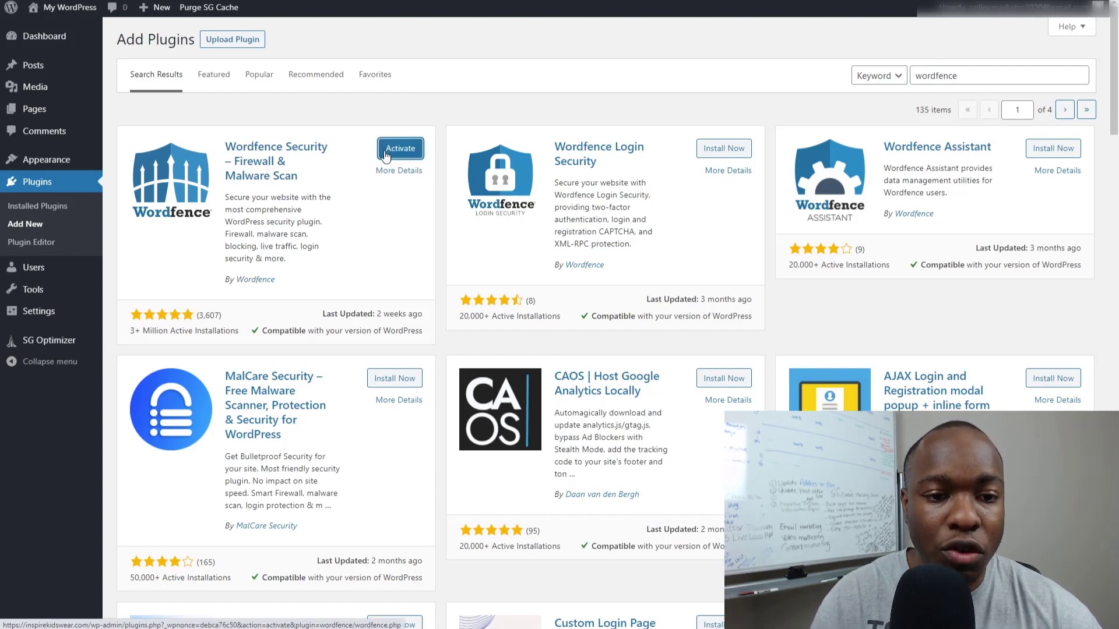
click(405, 150)
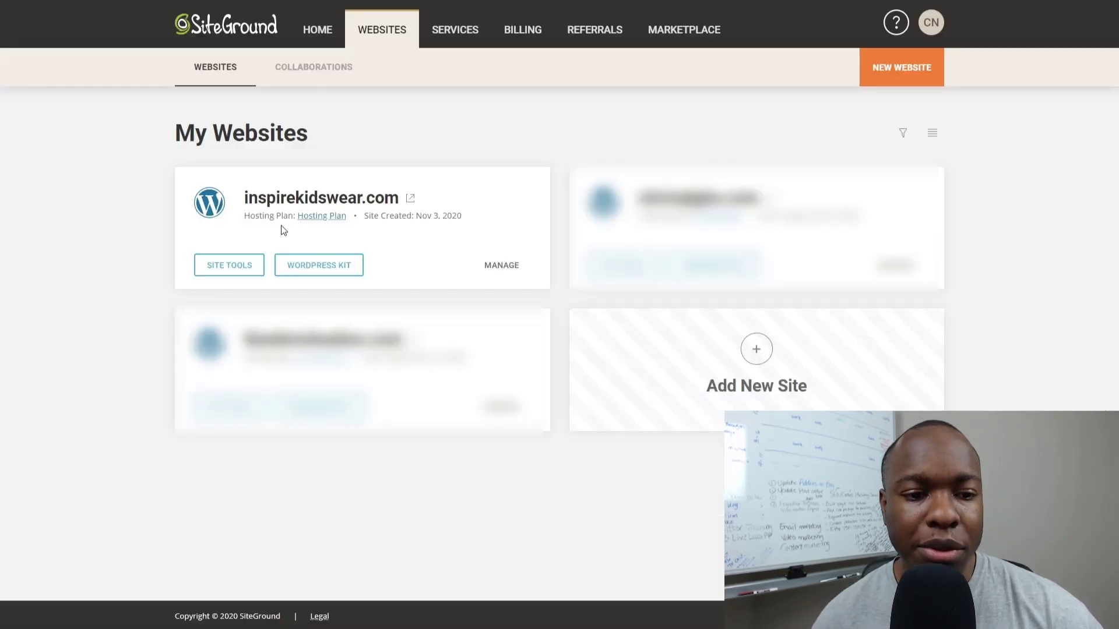
Go to Site Tools for inspirekidswear.com and choose Domain > DNS Zone Editor.
click(220, 268)
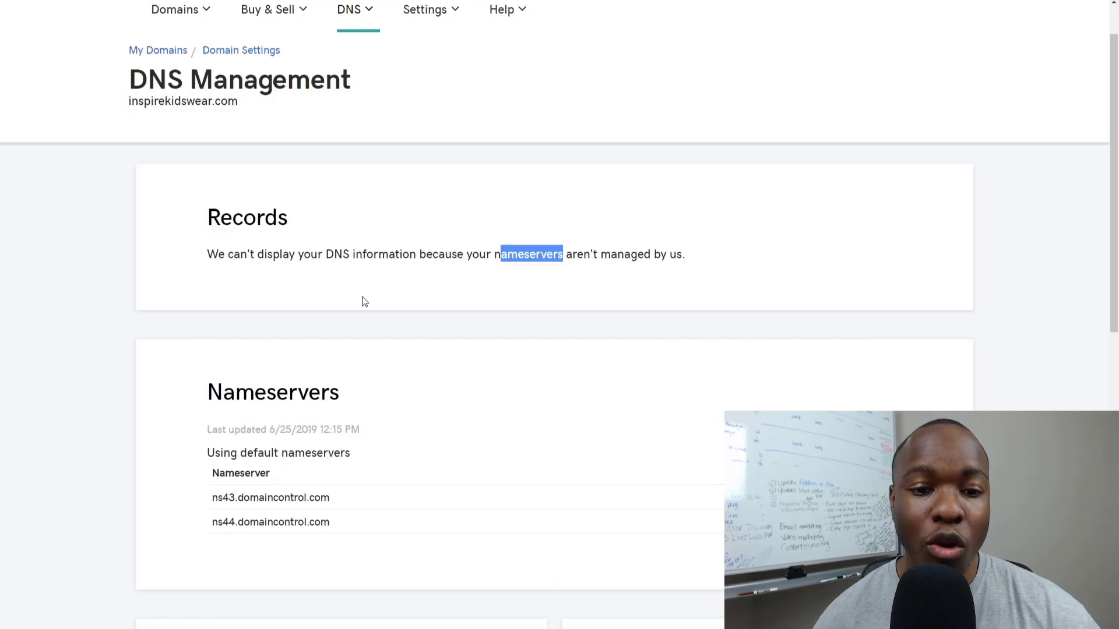
click(307, 217)
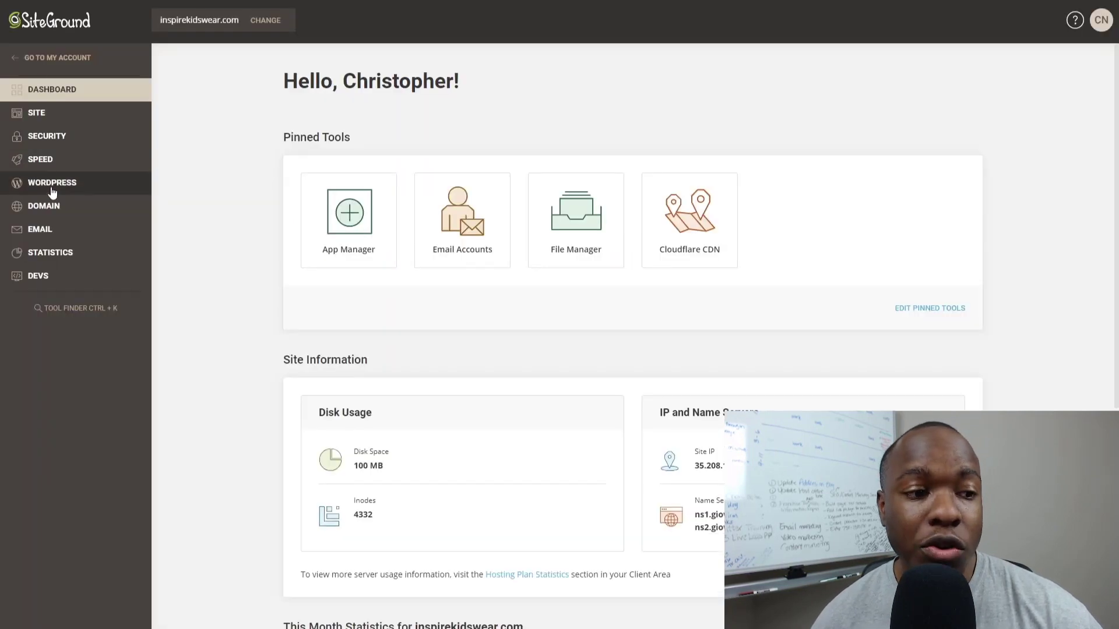
click(47, 211)
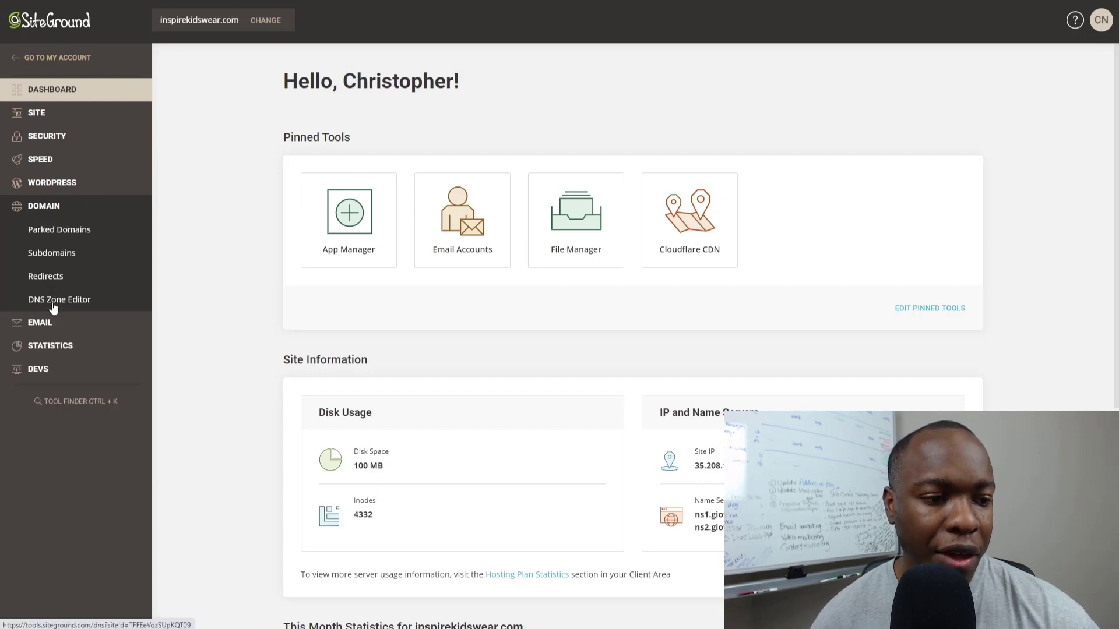
click(52, 302)
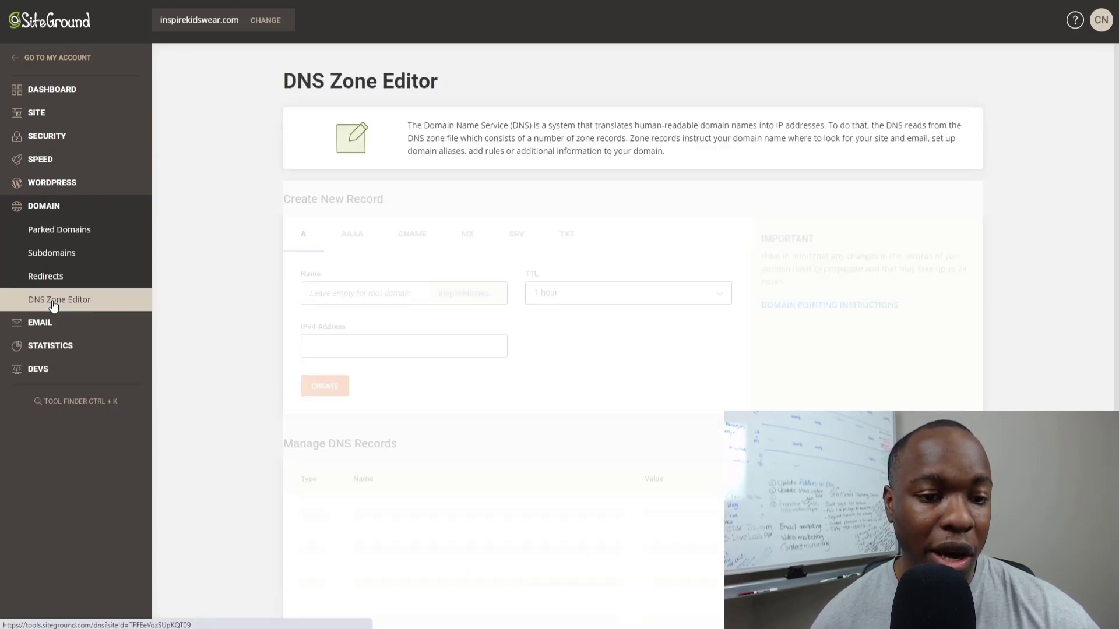
key(ctrl+plus)
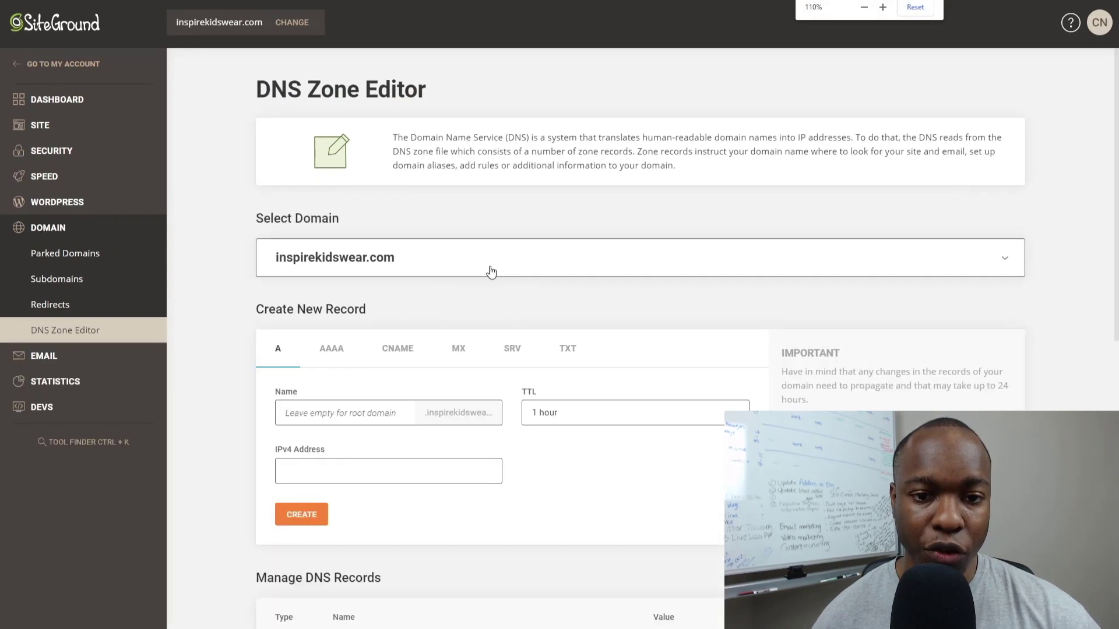
scroll(490, 270, down, 1)
scroll(490, 270, up, 1)
scroll(491, 271, down, 3)
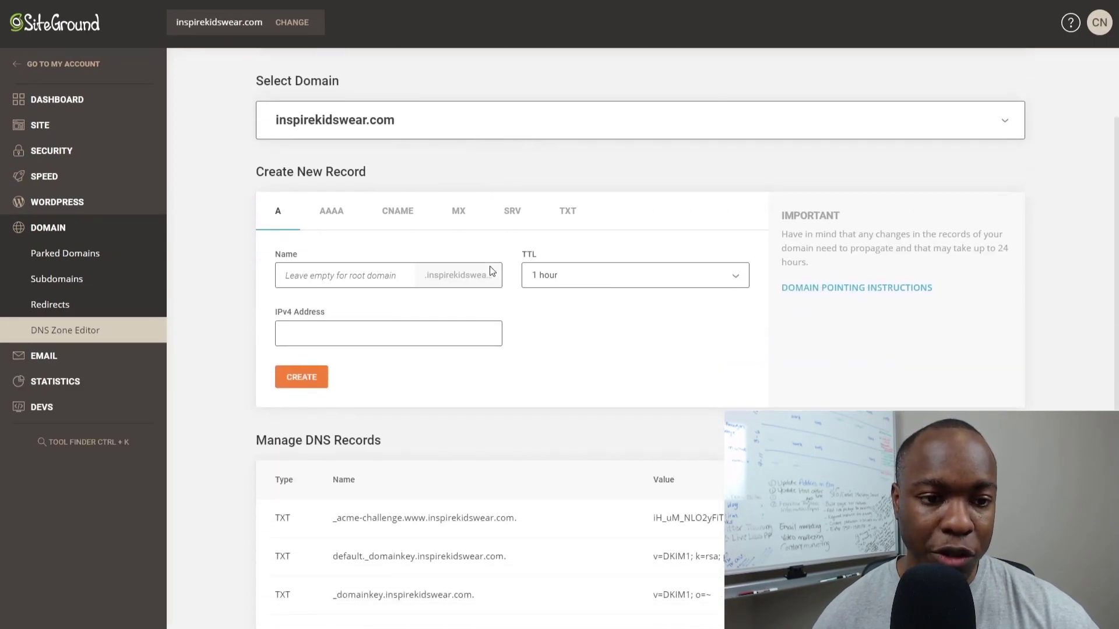
scroll(365, 123, up, 1)
scroll(376, 154, down, 6)
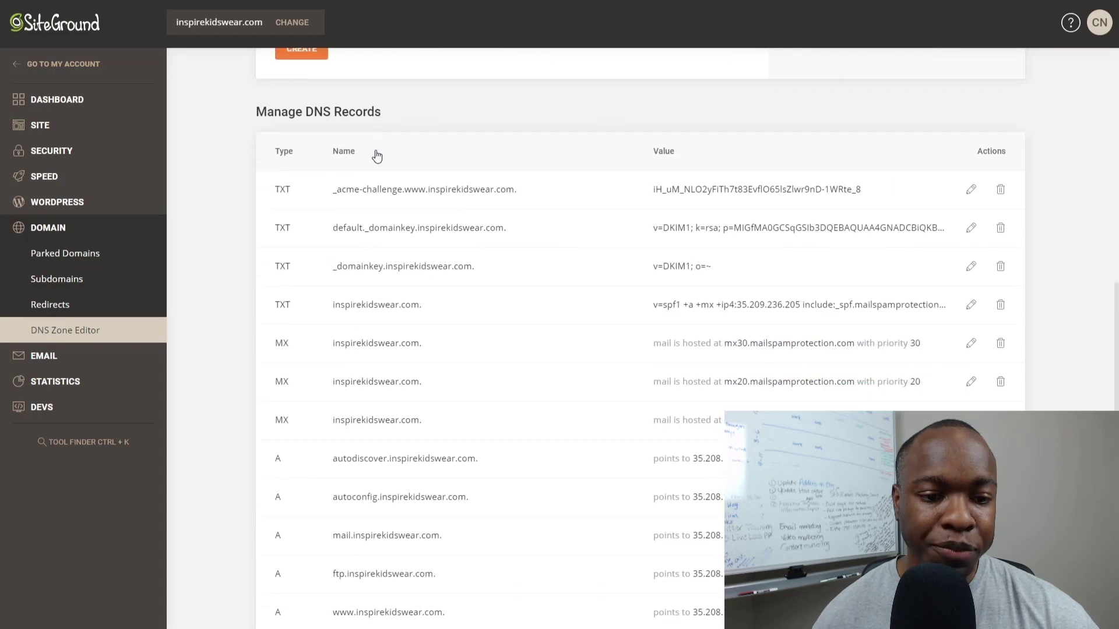
scroll(329, 186, down, 1)
scroll(334, 176, up, 1)
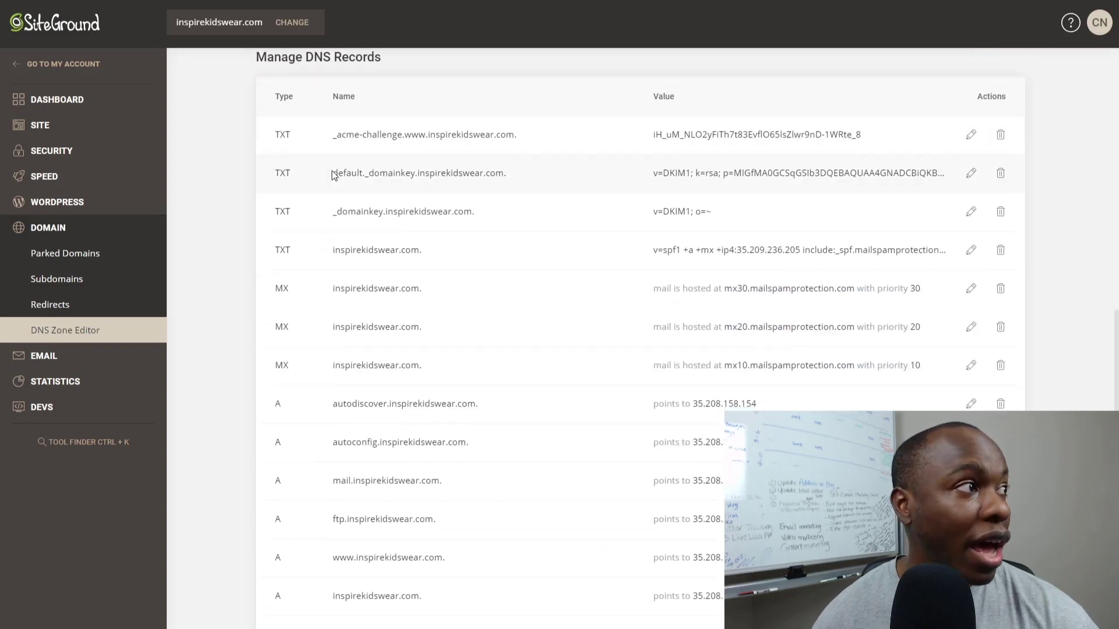
scroll(332, 172, down, 1)
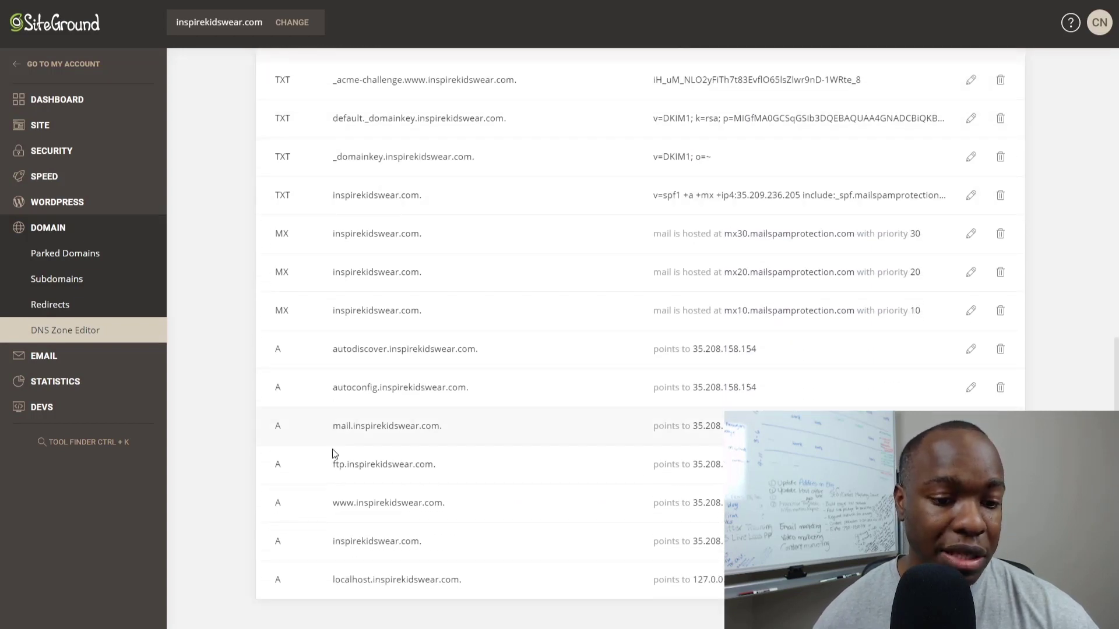
scroll(344, 424, up, 8)
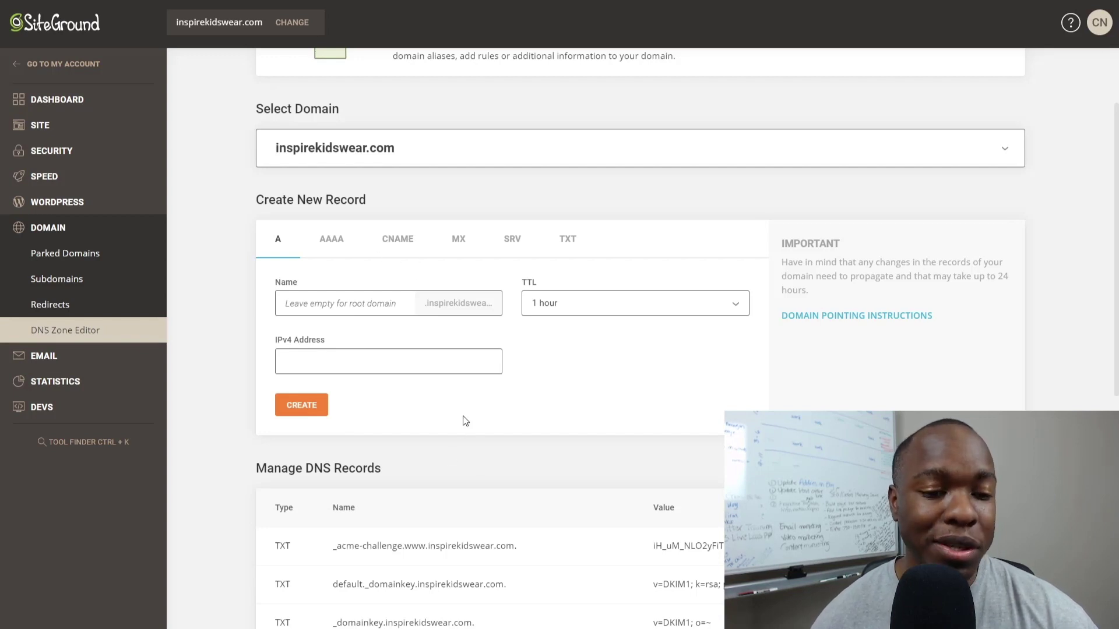
scroll(393, 428, down, 1)
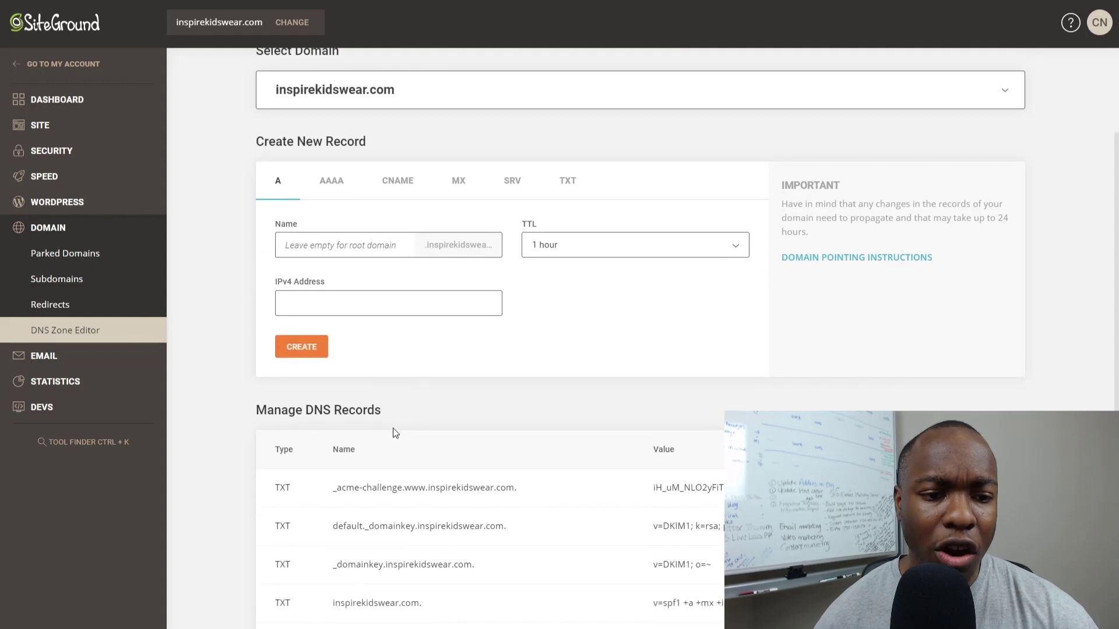
scroll(387, 416, up, 1)
Choose CNAME as the new record type and enter 'promo' as its name.
click(398, 247)
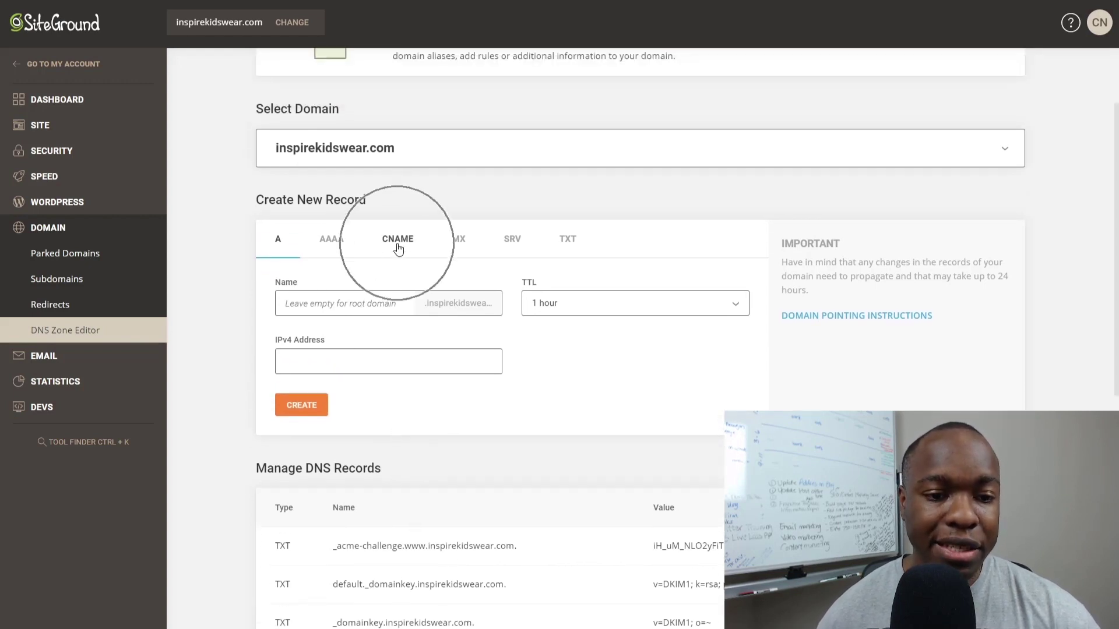
click(317, 306)
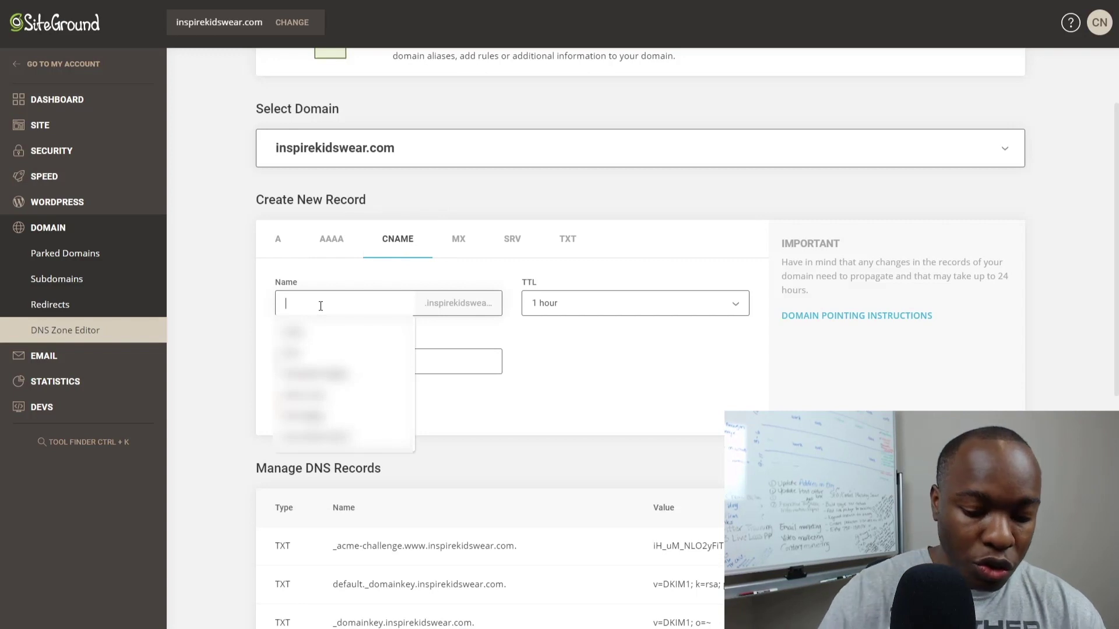
text(promo)
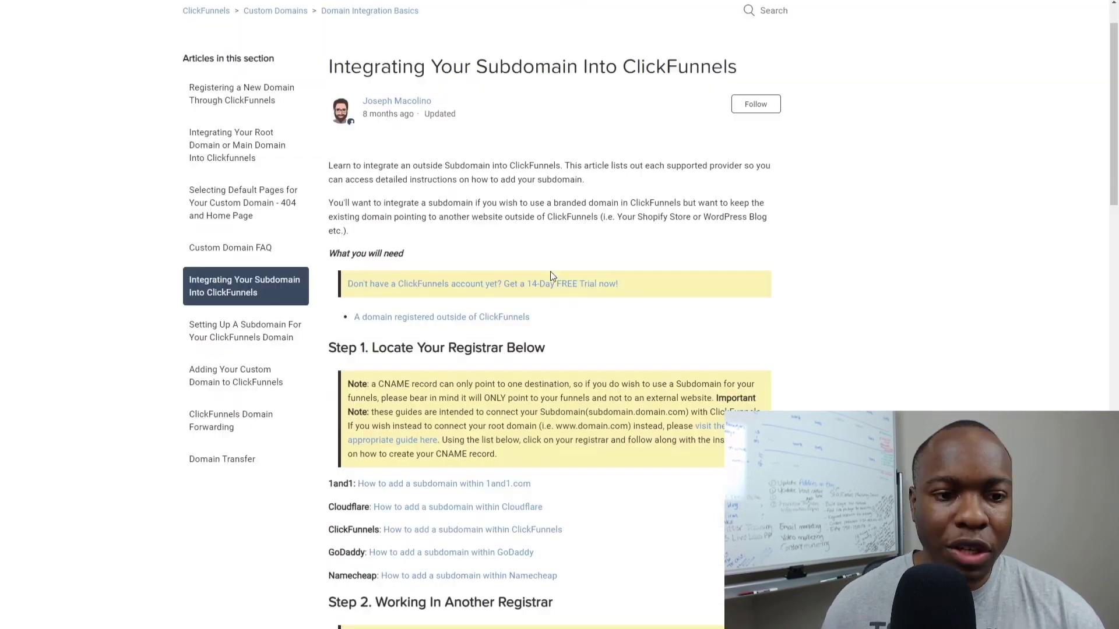
scroll(550, 272, down, 7)
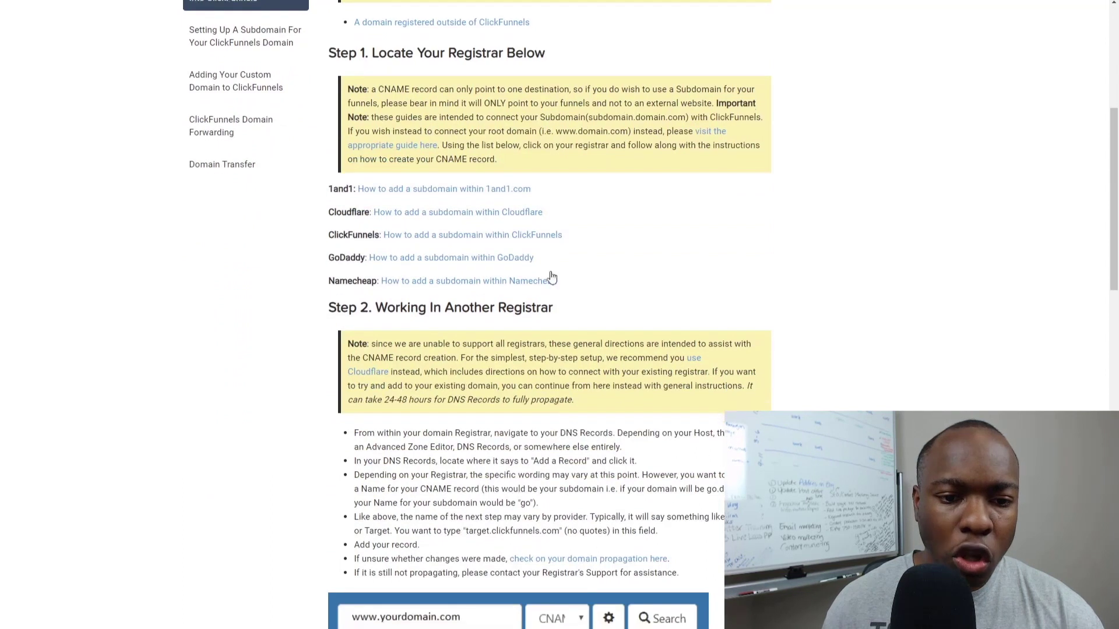
Copy target.clickfunnels.com from the ClickFunnels help article and return to SiteGround.
scroll(552, 272, down, 5)
scroll(550, 271, up, 3)
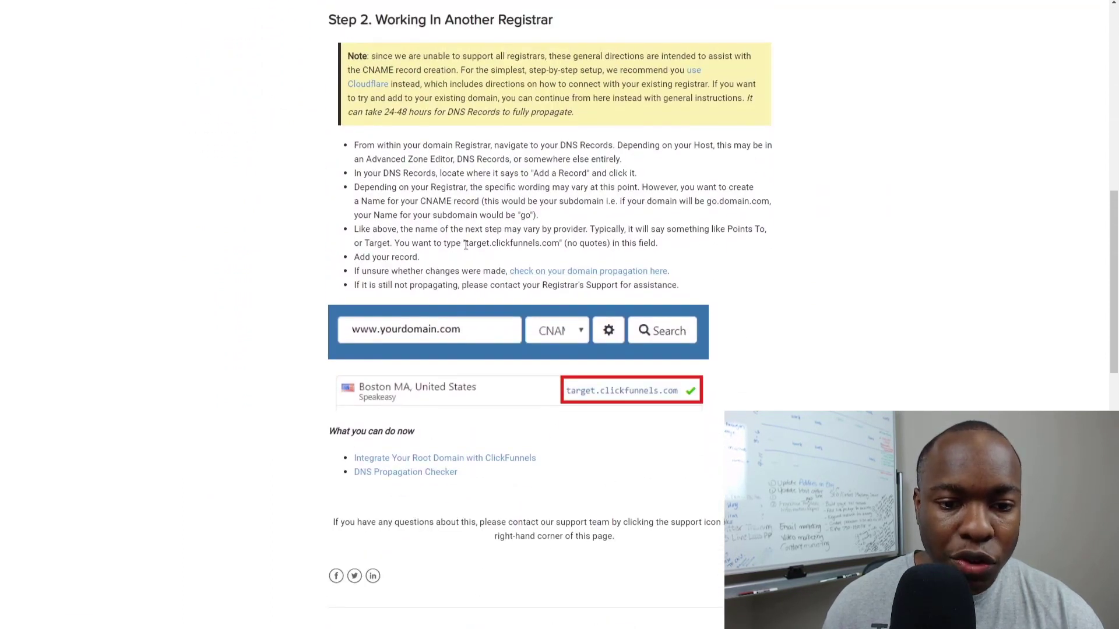
drag(469, 245, 558, 246)
key(ctrl+c)
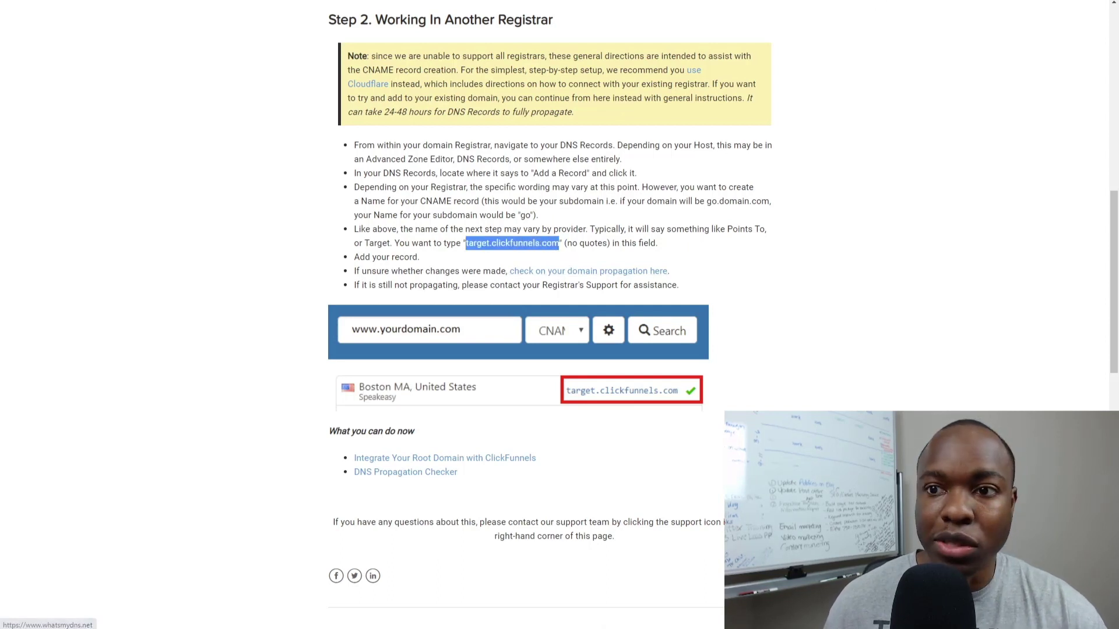
key(alt+Tab)
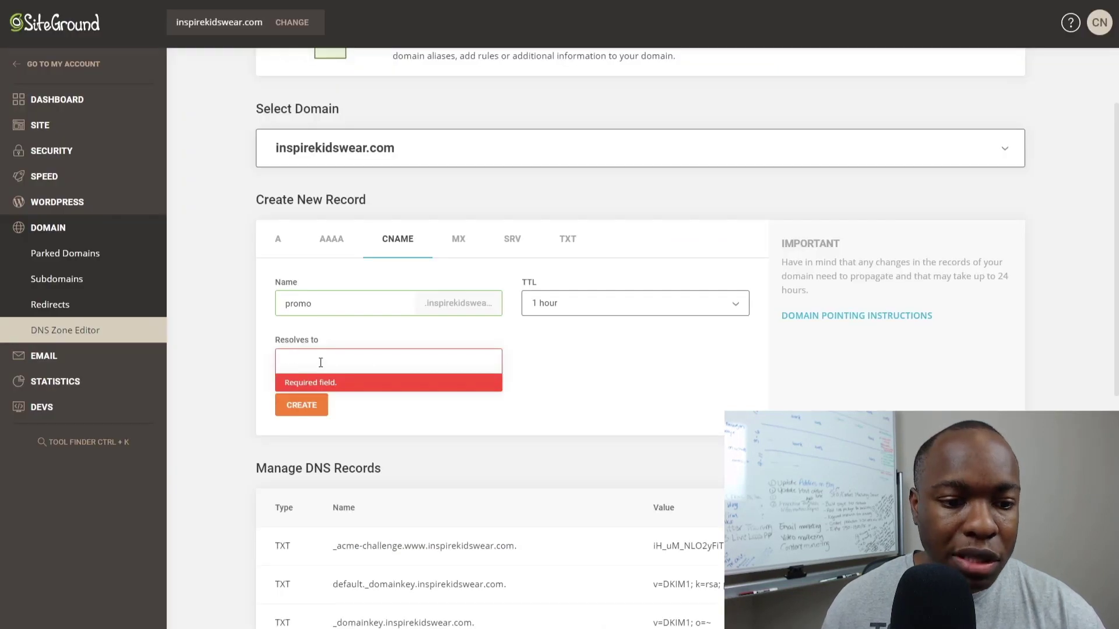
Paste target.clickfunnels.com as the promo record's target and create the CNAME record.
key(ctrl+v)
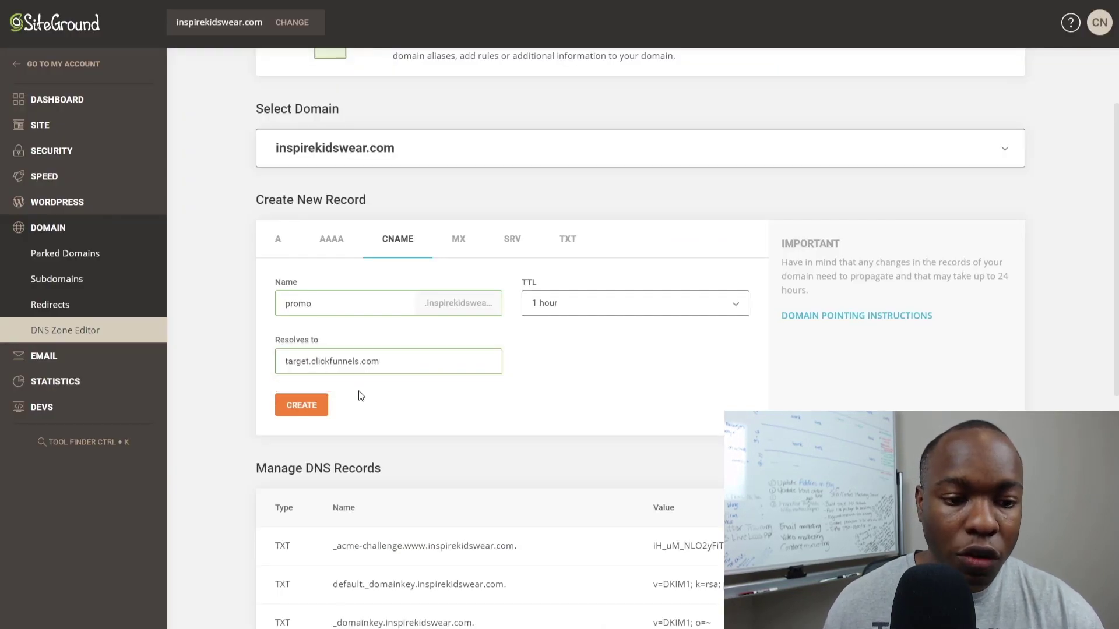
click(302, 404)
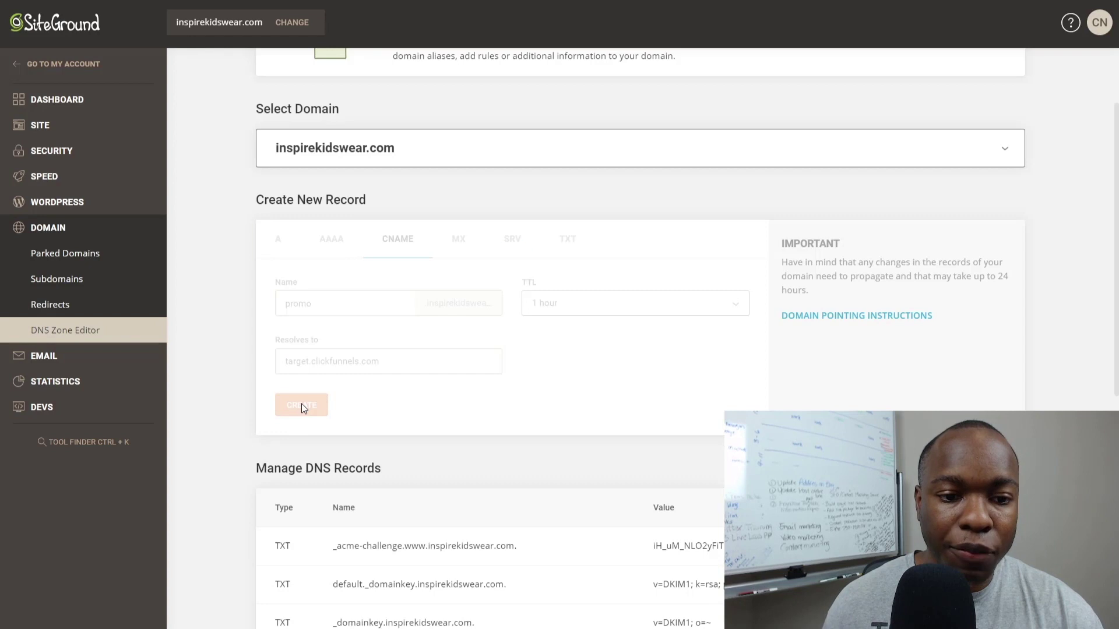
click(507, 335)
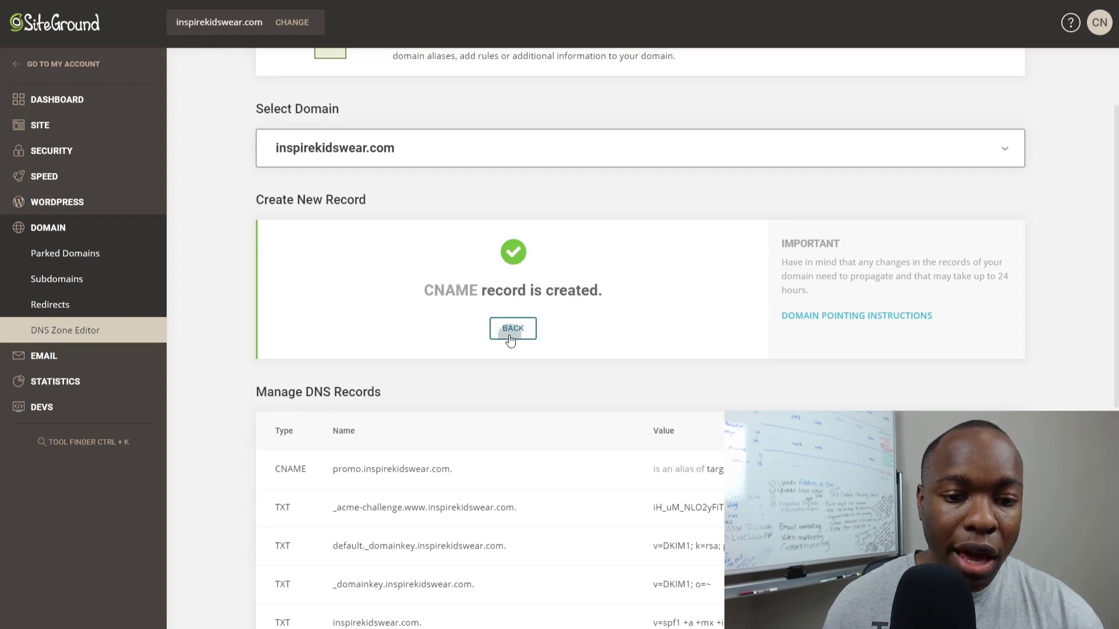
scroll(507, 361, down, 6)
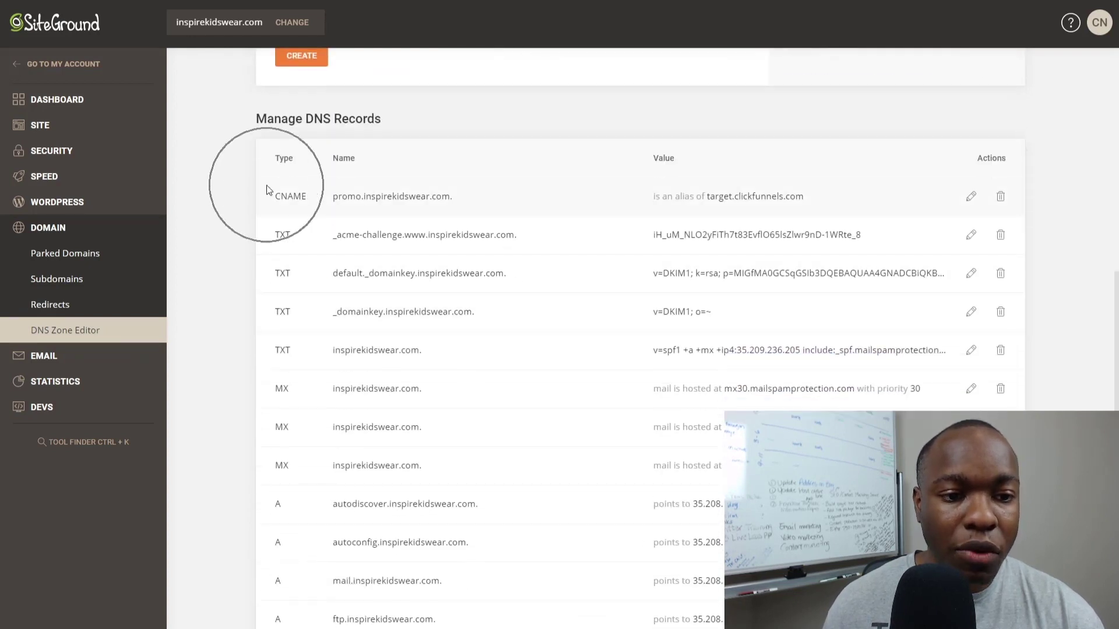
key(ctrl+plus)
key(ctrl+plus)
key(ctrl+plus)
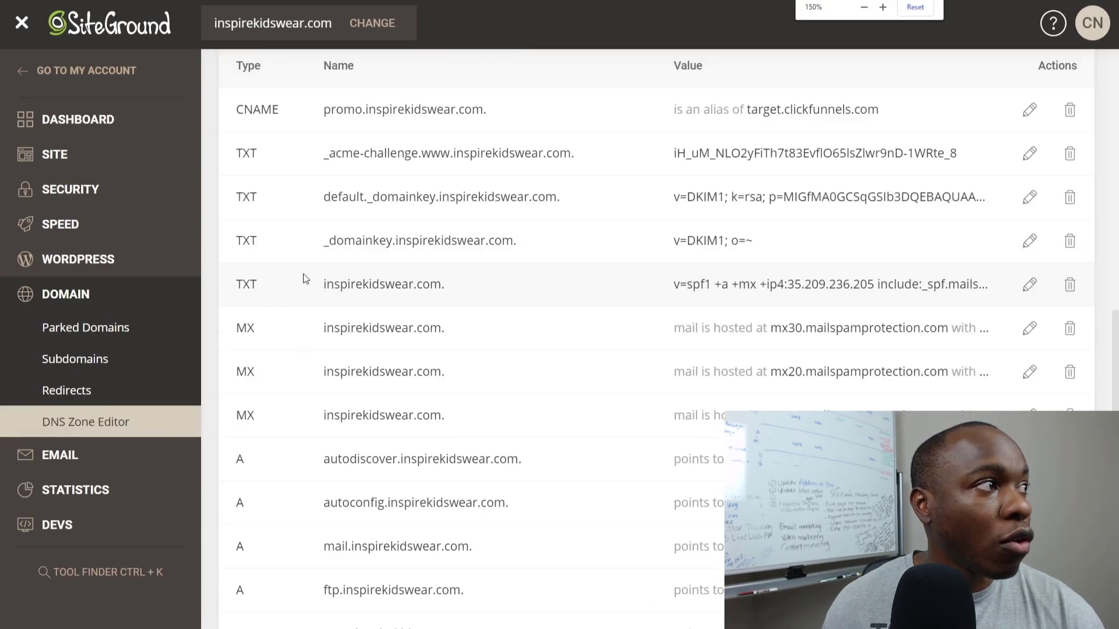
scroll(412, 268, up, 1)
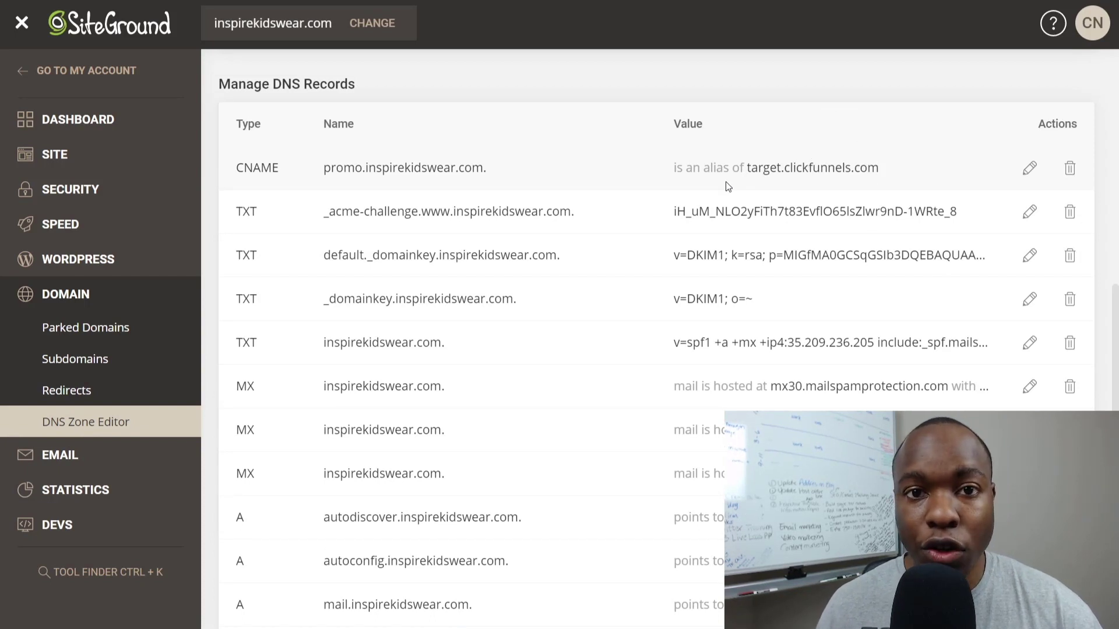
scroll(728, 187, up, 1)
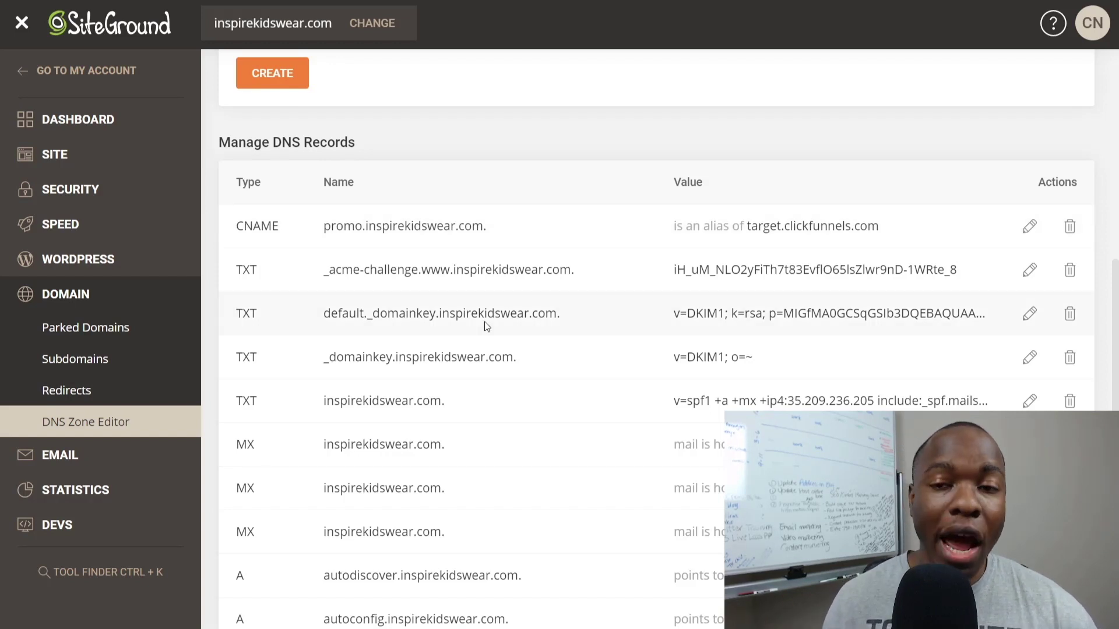
scroll(477, 278, down, 1)
scroll(482, 282, up, 1)
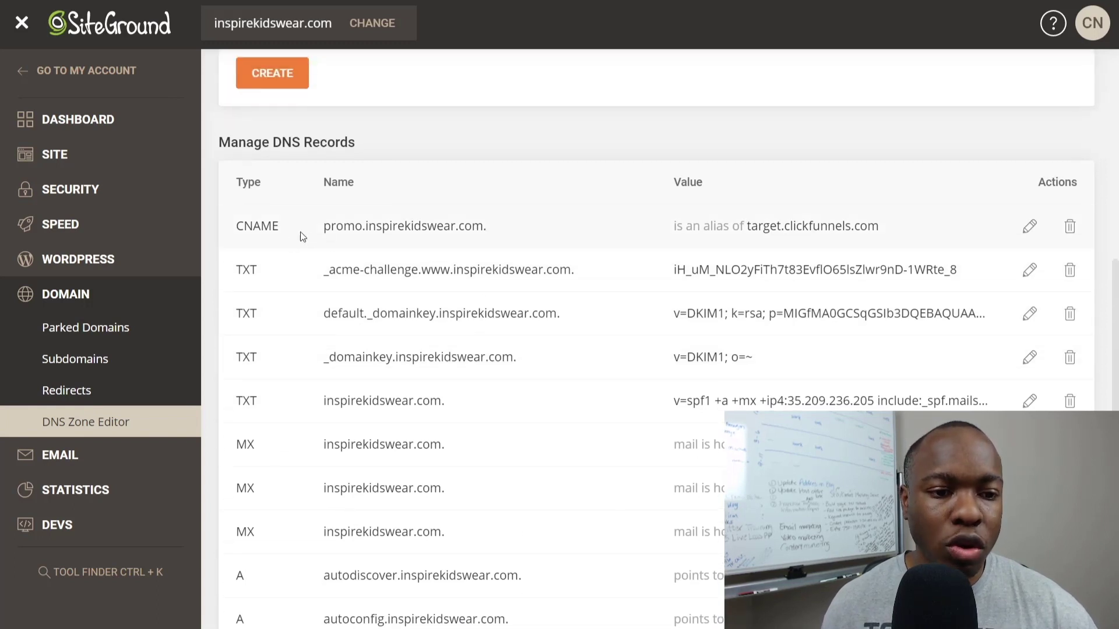
click(387, 229)
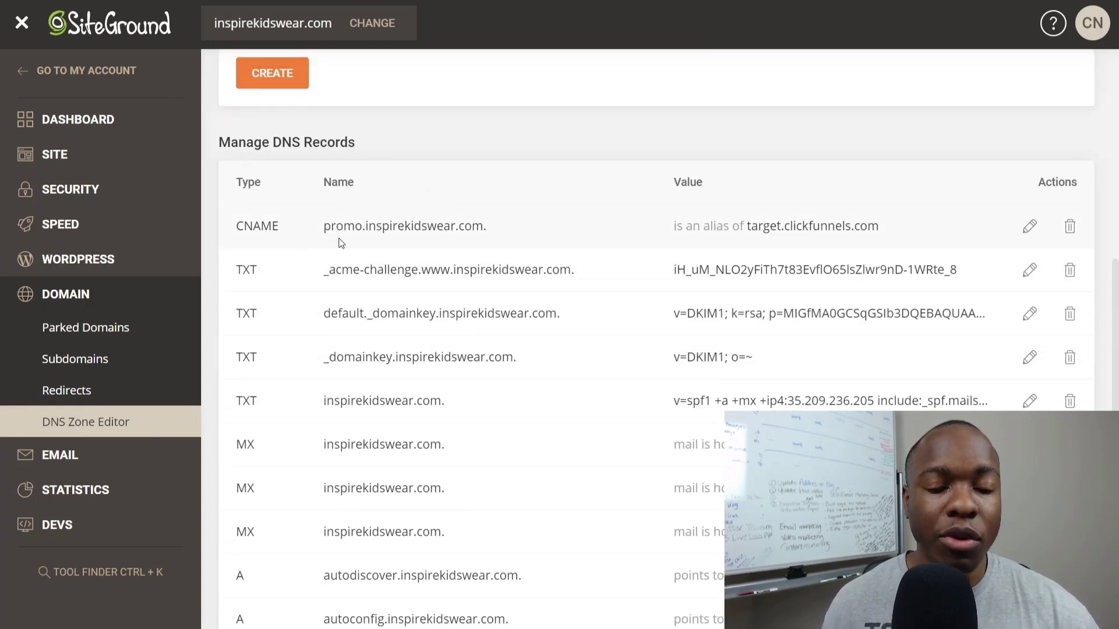